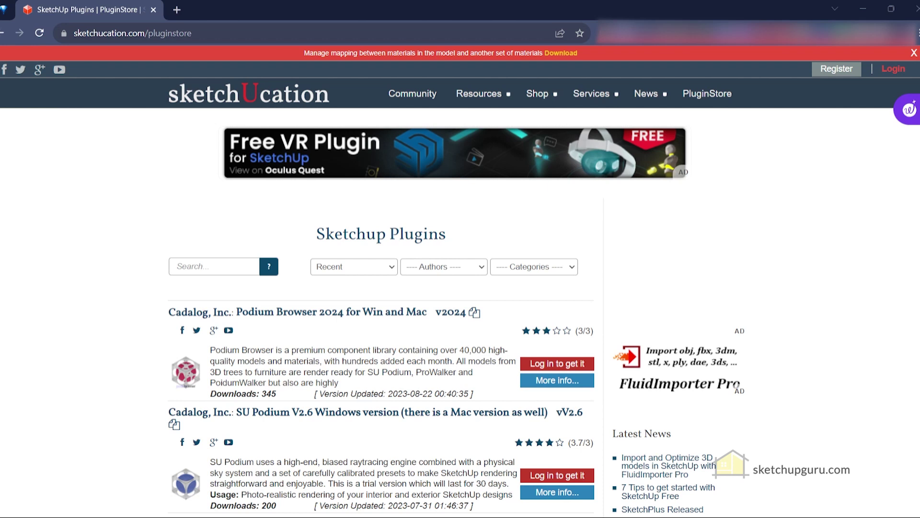
Step: Scroll down the PluginStore listing, then go to the SketchUcation home page
scroll(137, 309, "down", 2)
scroll(136, 310, "down", 2)
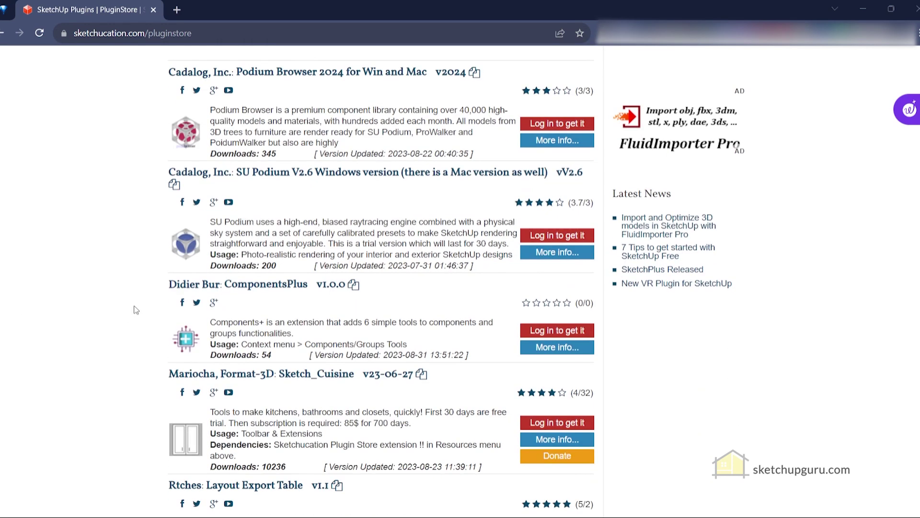
scroll(136, 310, "down", 5)
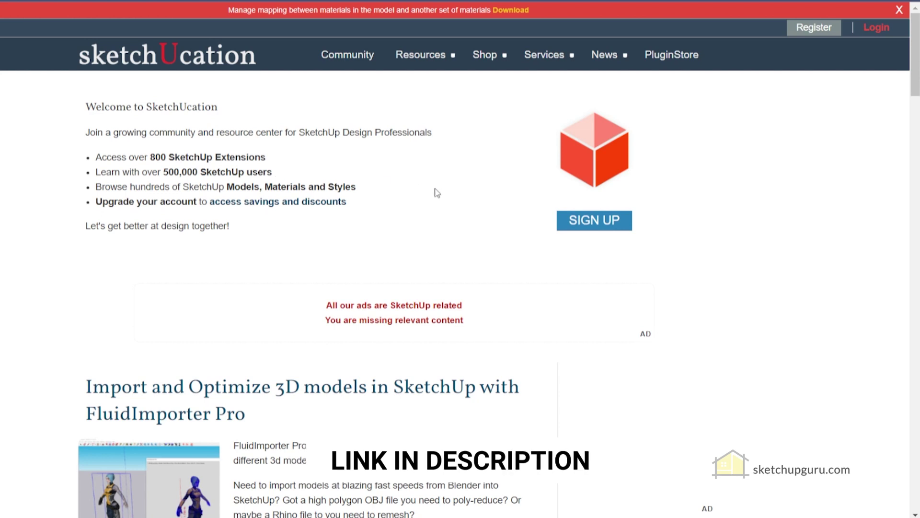
left_click(589, 225)
Step: Go through SIGN UP to the pricing page and open the free Basic ($0) registration form
left_click(793, 35)
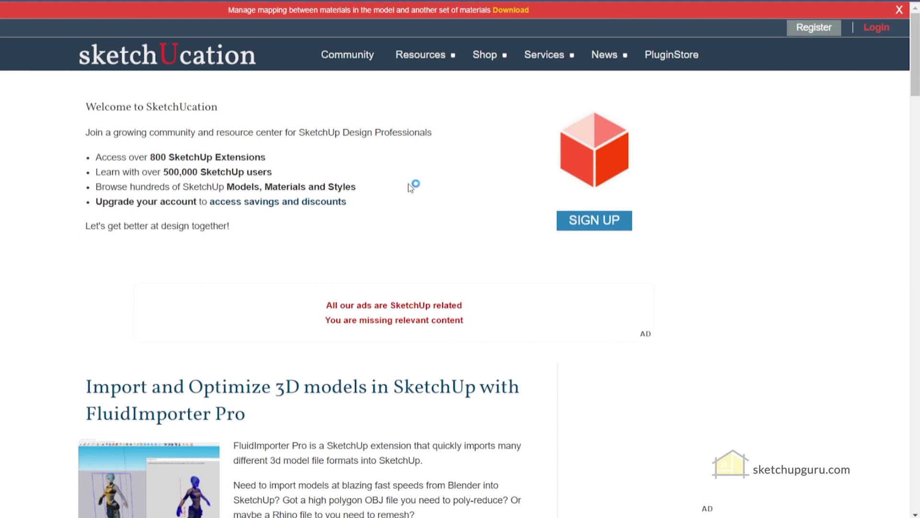
left_click(616, 232)
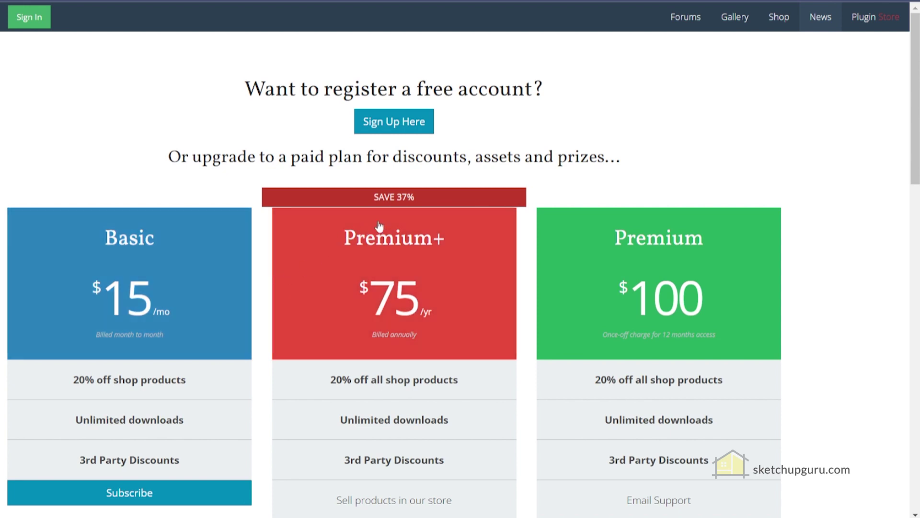
mouse_move(20, 401)
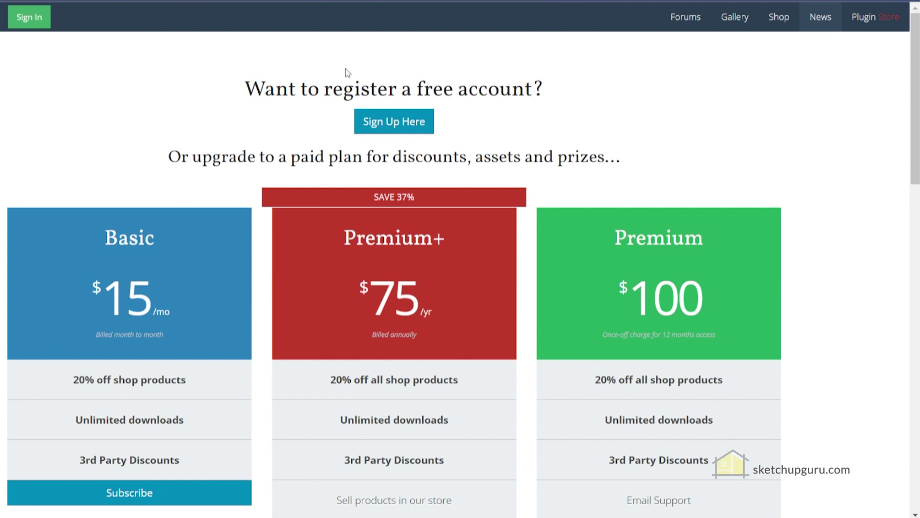
left_click(386, 126)
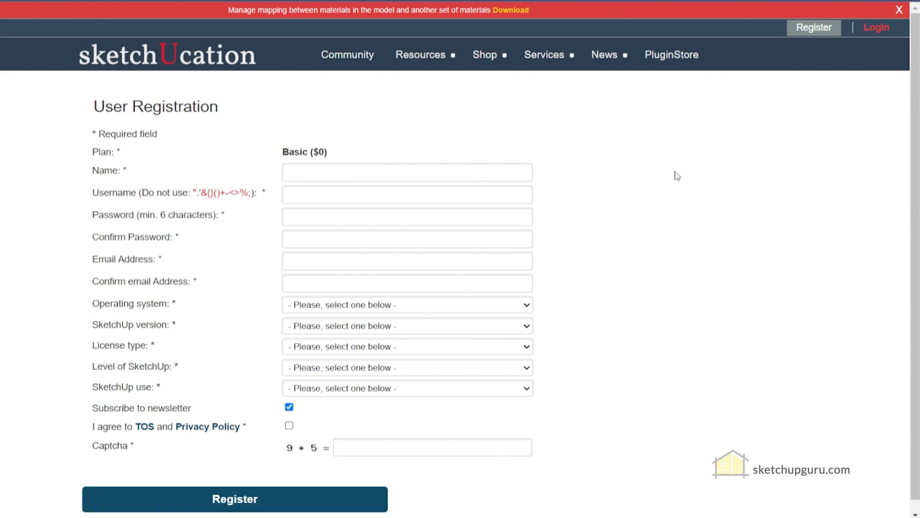
Step: Log in with the account username and password, then scroll the Sketchup Plugins listing
left_click(881, 28)
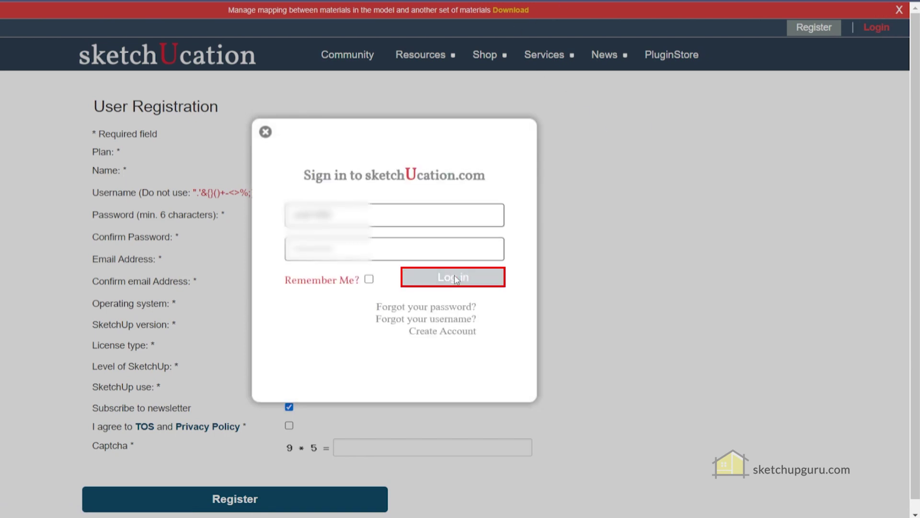
left_click(455, 278)
scroll(299, 249, "down", 1)
scroll(292, 252, "down", 3)
scroll(461, 160, "up", 4)
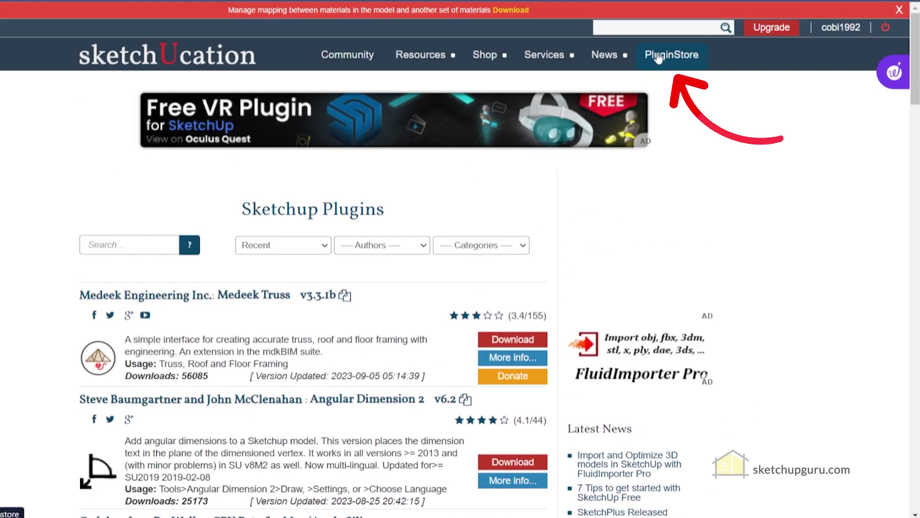
scroll(402, 257, "down", 3)
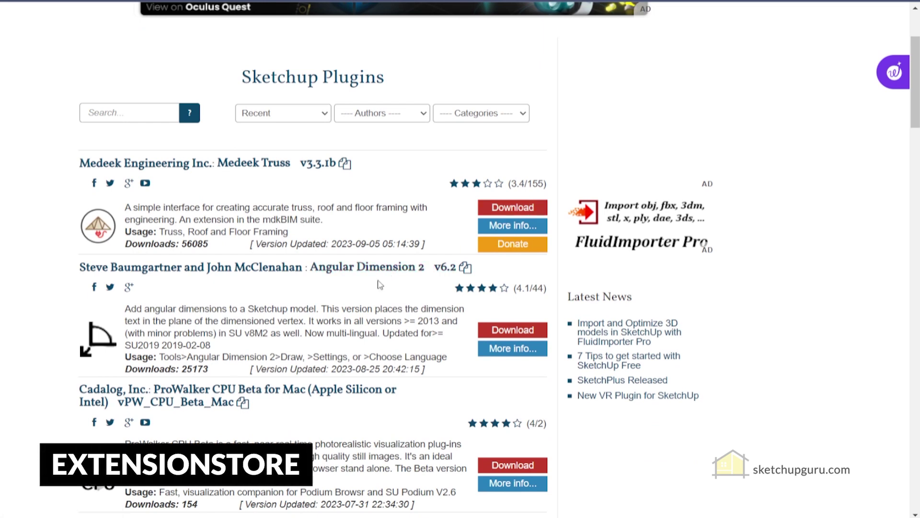
Step: Search the plugin store for 'extension' and download ExtensionStore as SketchUcationTools.rbz
left_click(141, 121)
type("ext")
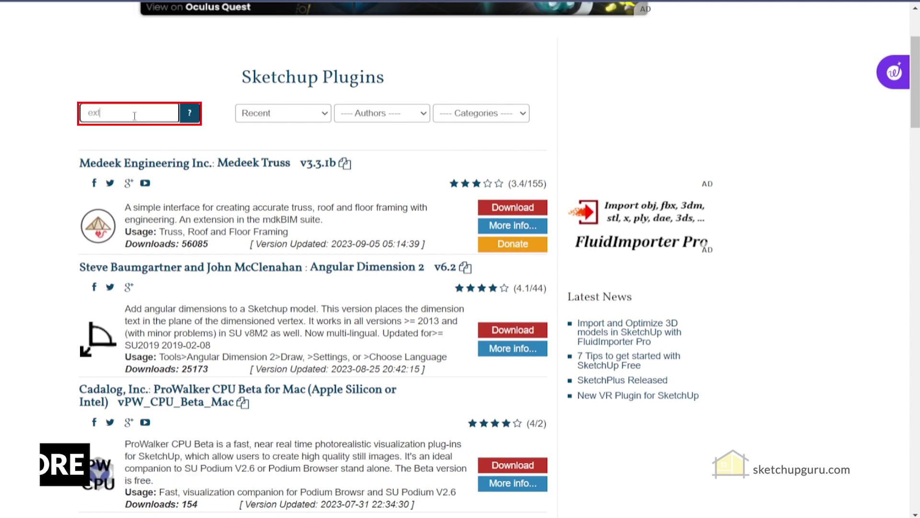
type("ension")
key("Return")
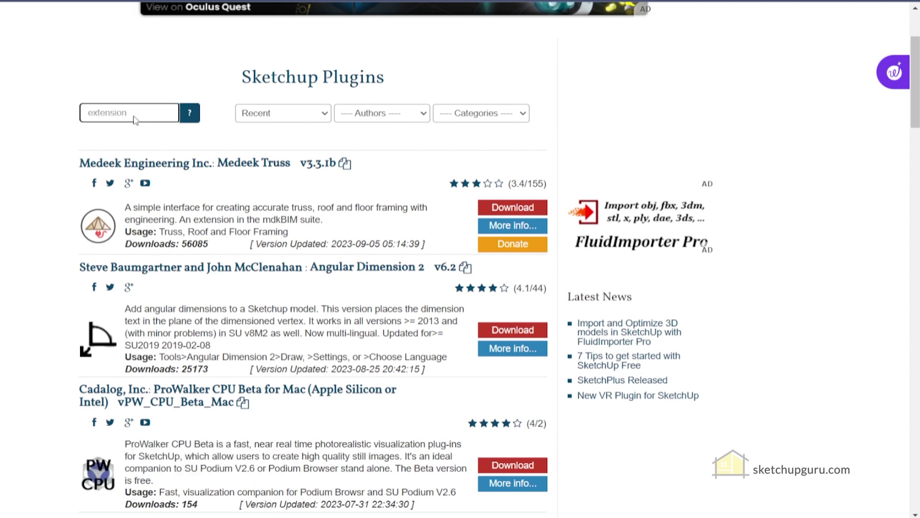
scroll(177, 182, "down", 3)
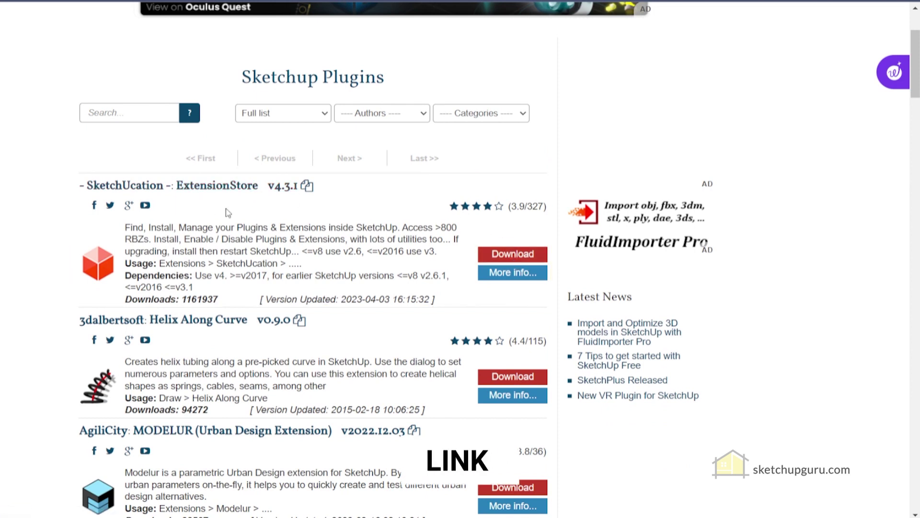
left_click(508, 254)
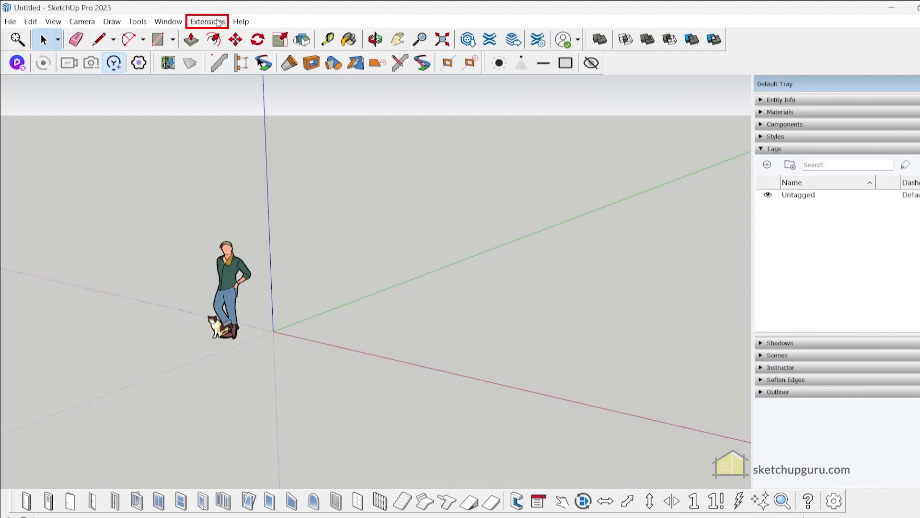
left_click(218, 23)
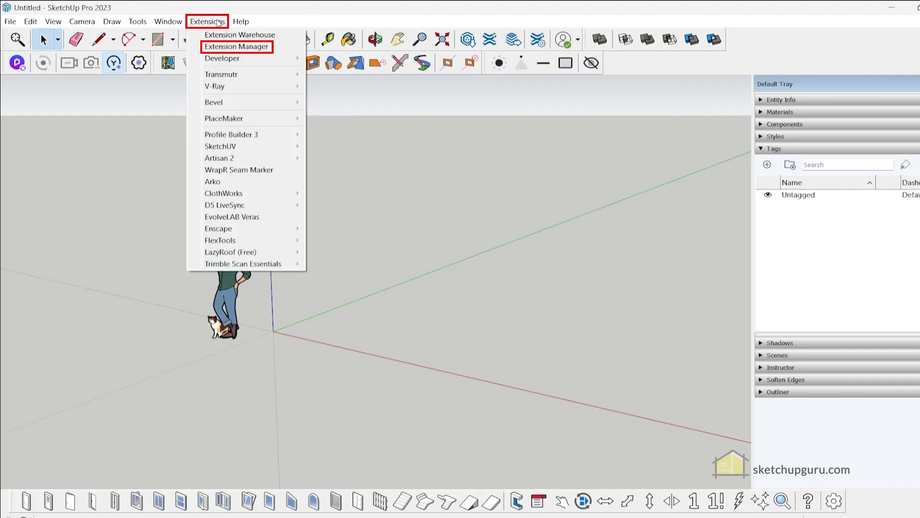
Step: Install SketchUcationTools.rbz from Downloads through the Extension Manager, then close the manager
left_click(268, 43)
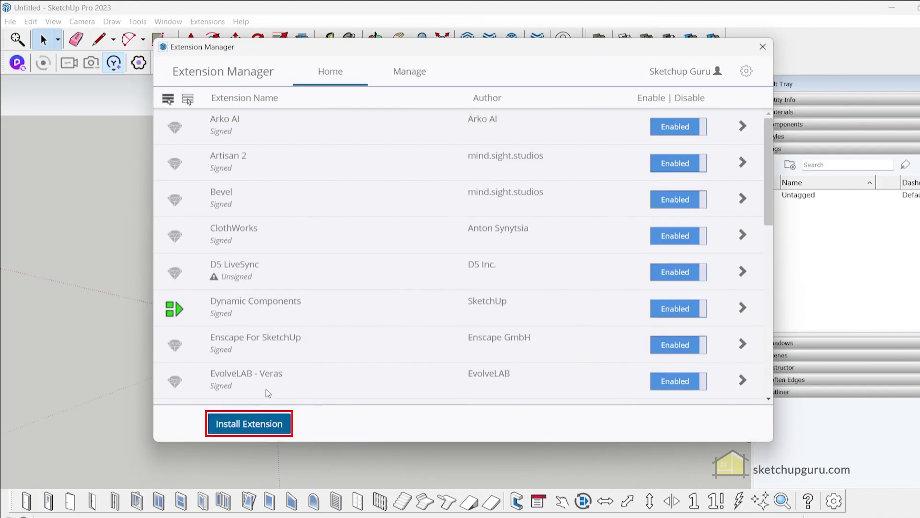
left_click(257, 425)
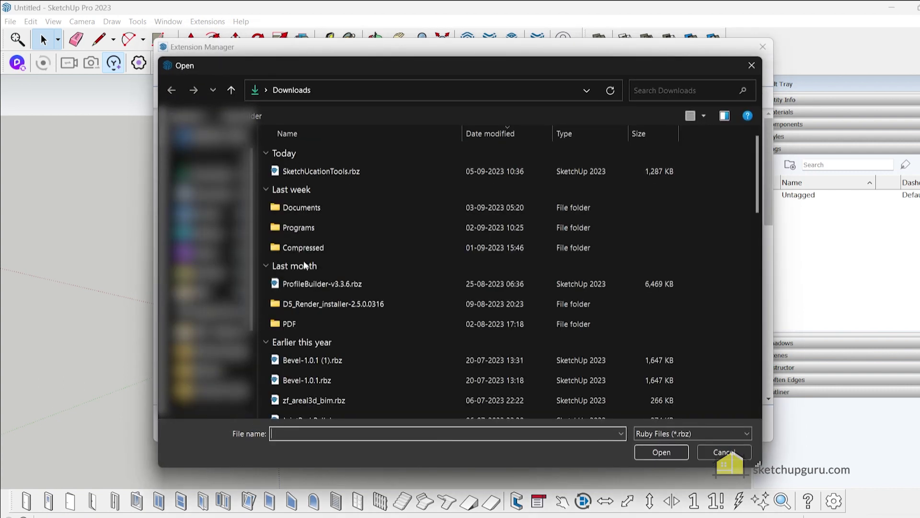
left_click(325, 172)
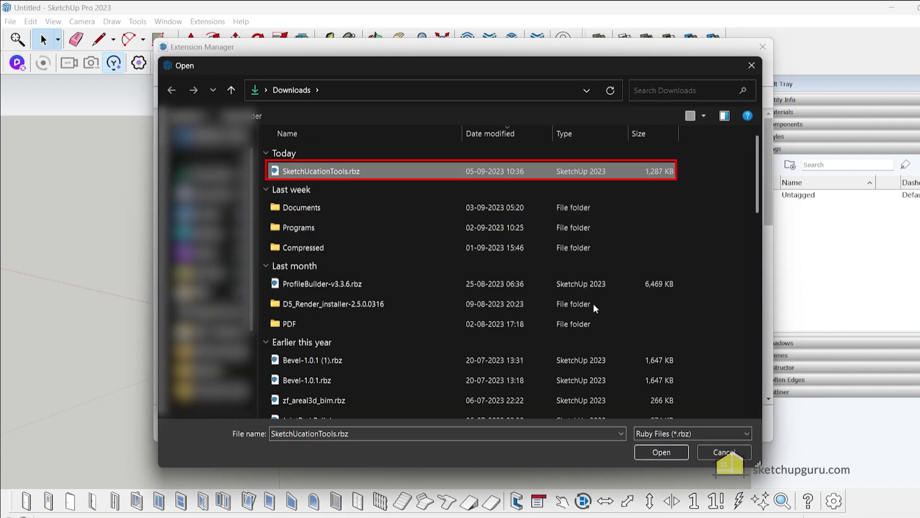
left_click(660, 452)
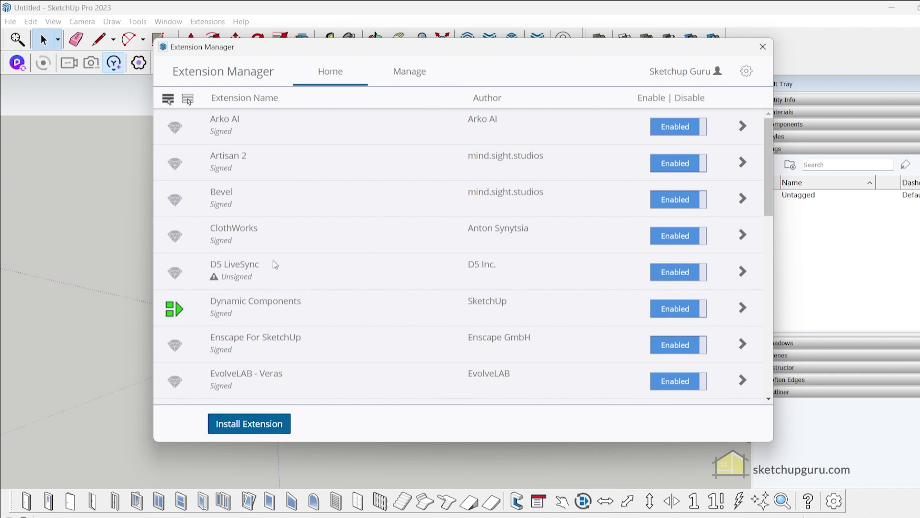
left_click(763, 46)
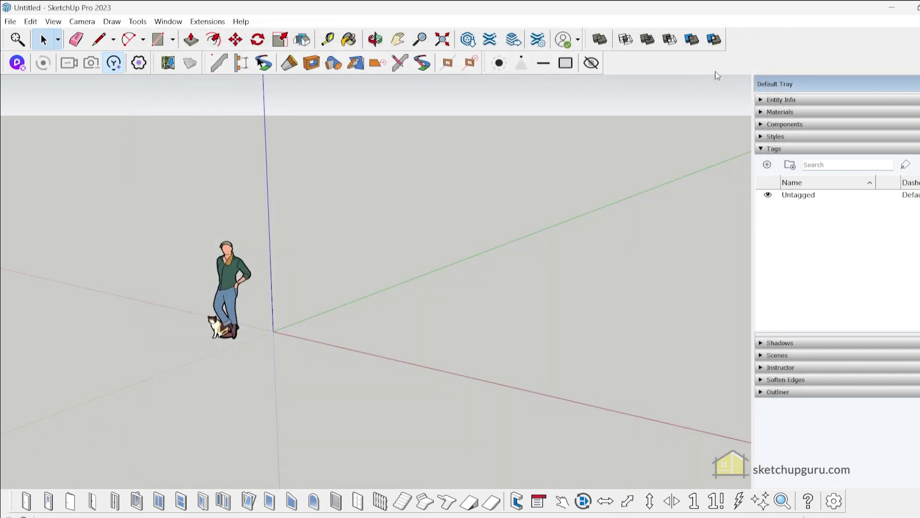
Step: Turn on the ExtensionStore toolbar under View > Toolbars and drag it to a new spot
left_click(53, 21)
left_click(67, 33)
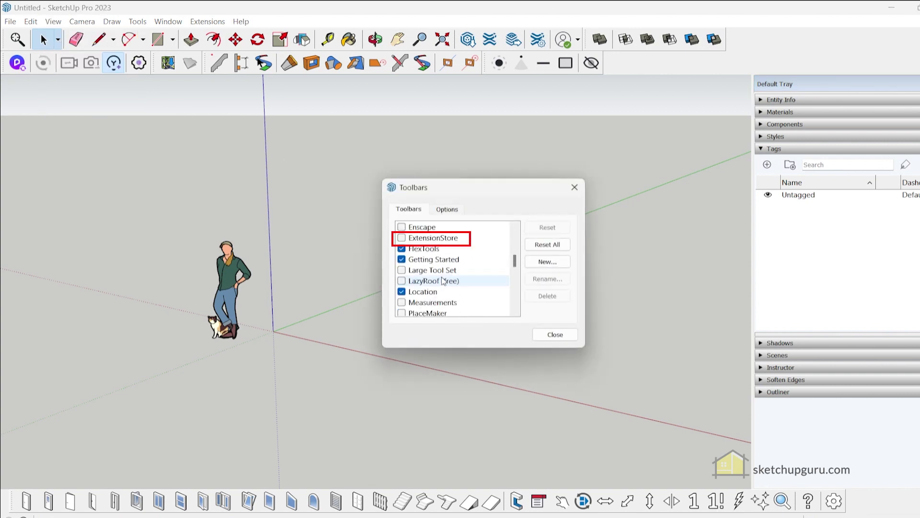
left_click(402, 237)
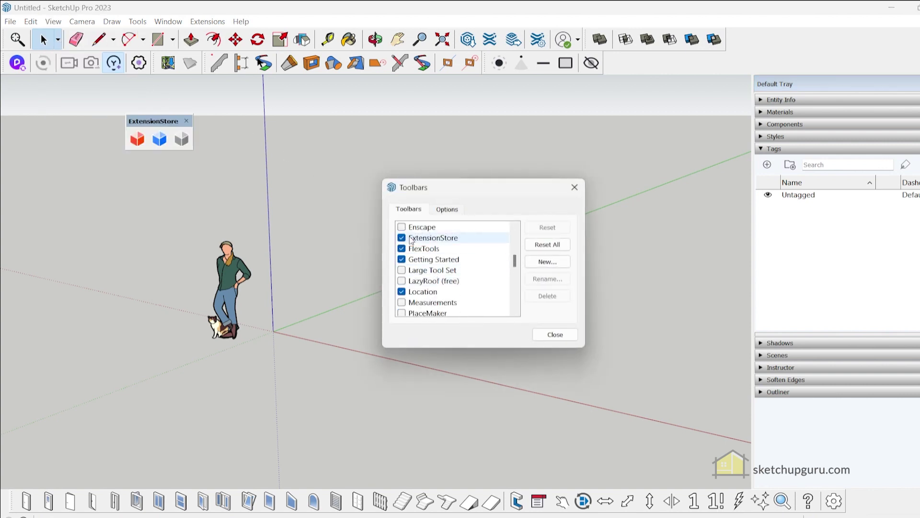
scroll(404, 241, "up", 1)
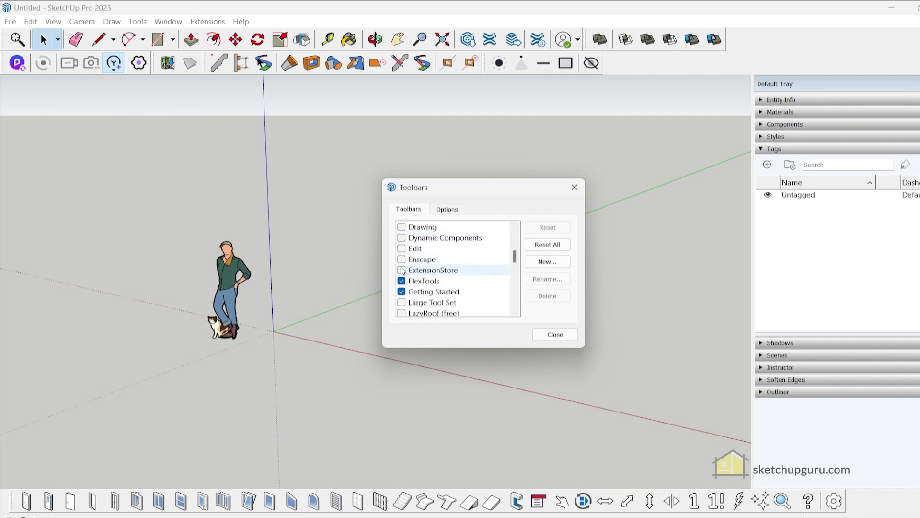
left_click(555, 335)
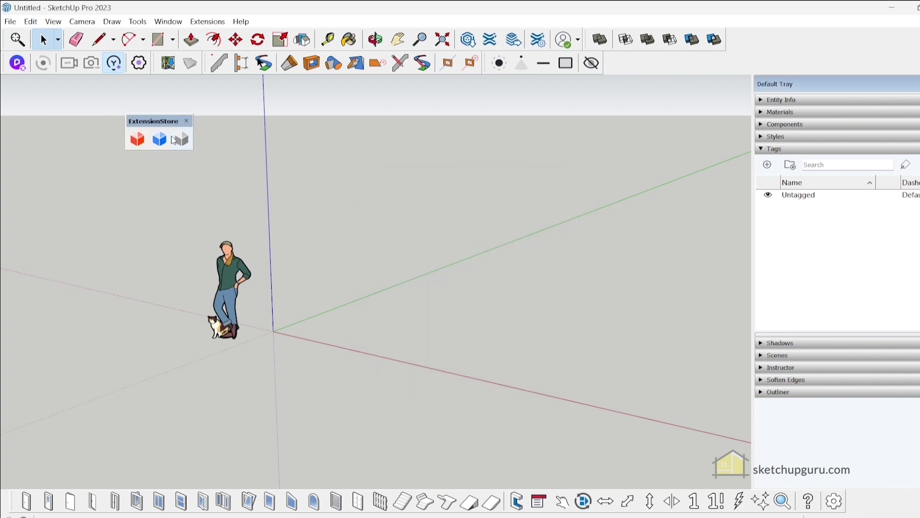
left_click_drag(163, 121, 342, 101)
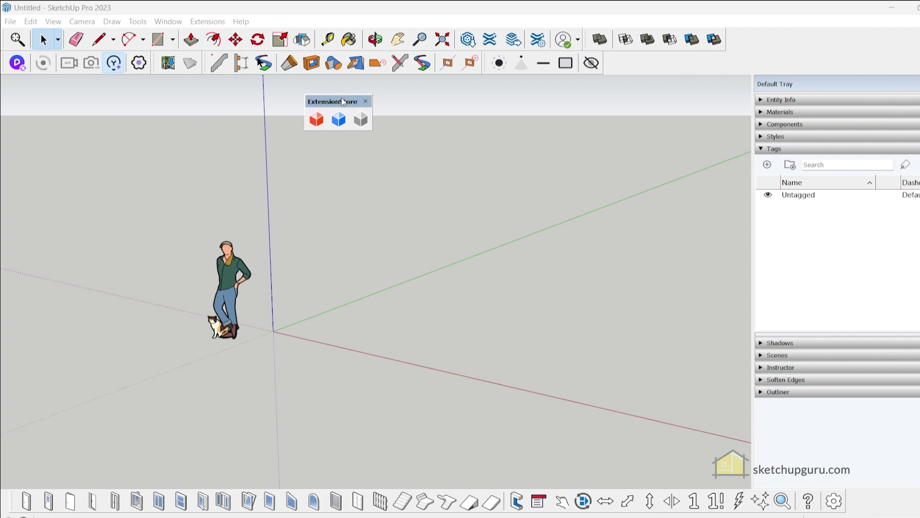
Step: Open the ExtensionStore window from its toolbar and browse the extension catalogue
left_click(316, 119)
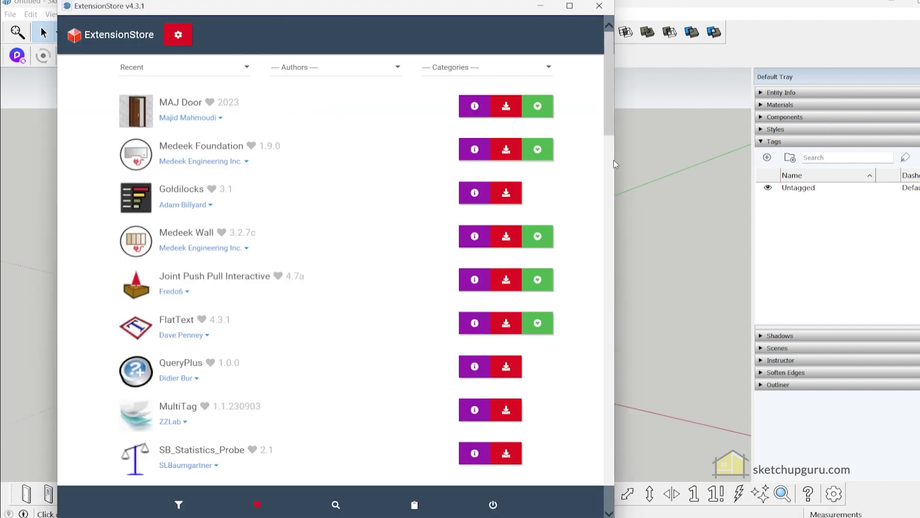
scroll(282, 197, "down", 6)
scroll(281, 196, "down", 15)
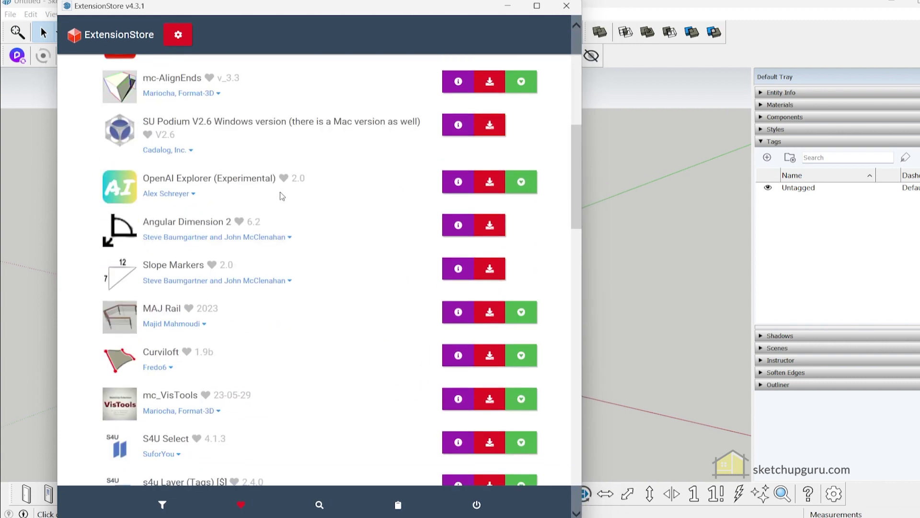
scroll(281, 199, "down", 5)
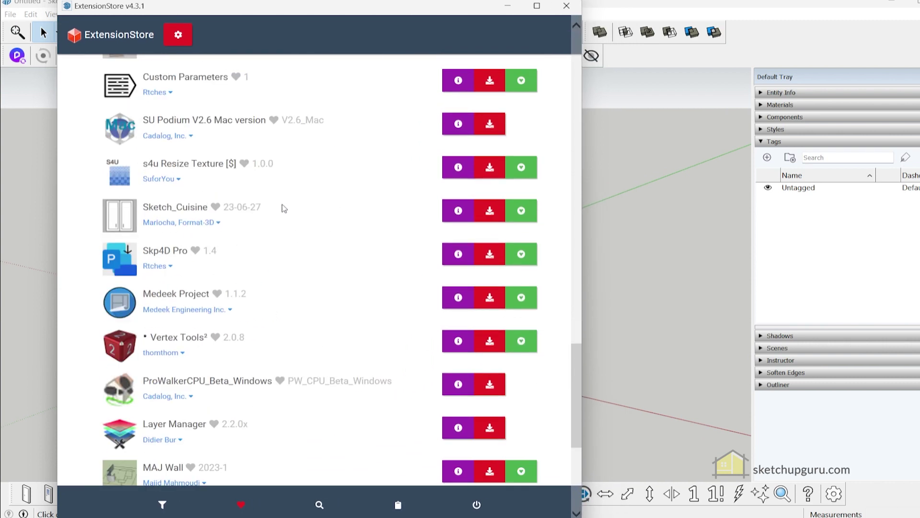
scroll(283, 204, "up", 20)
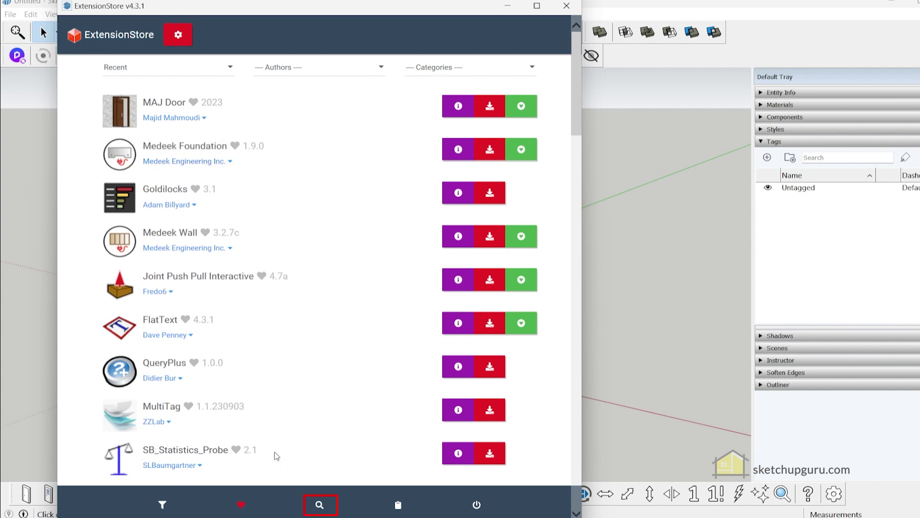
Step: Search the ExtensionStore for 'slicer' to bring up TIG's Slicer extension
left_click(318, 507)
left_click(209, 72)
type("slicer")
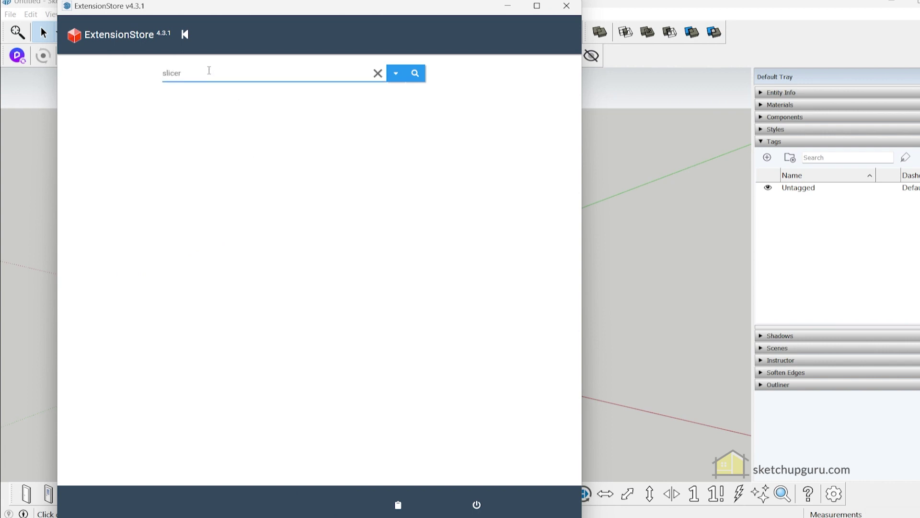
left_click(407, 82)
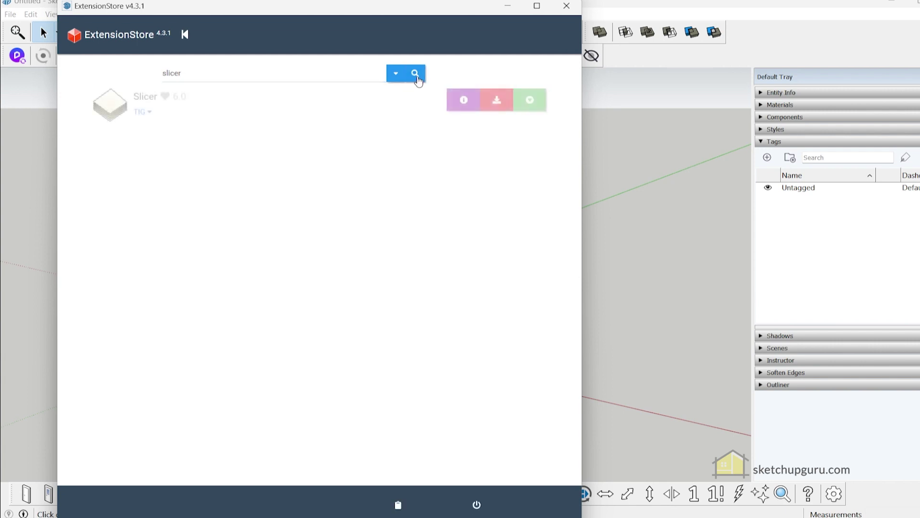
mouse_move(150, 113)
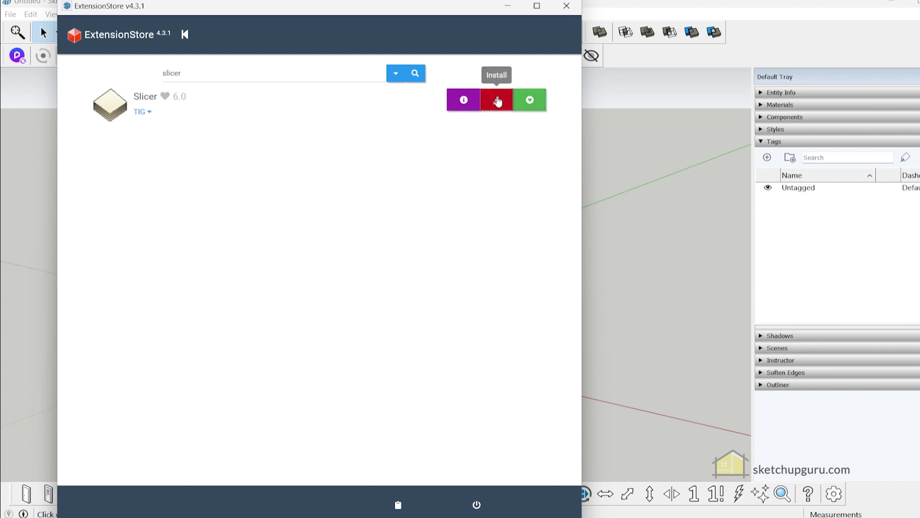
Step: Install Slicer 6.0 into the AutoInstall Plugins folder, then close the ExtensionStore
left_click(497, 99)
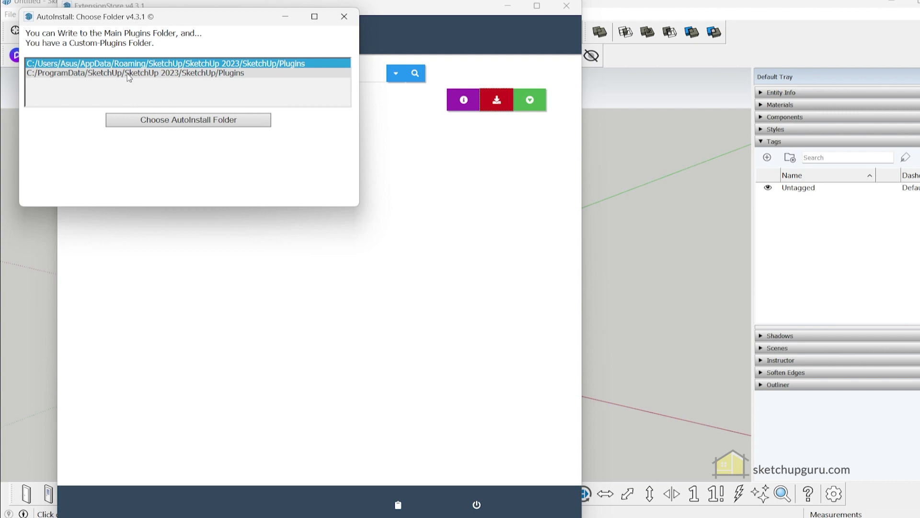
left_click(199, 124)
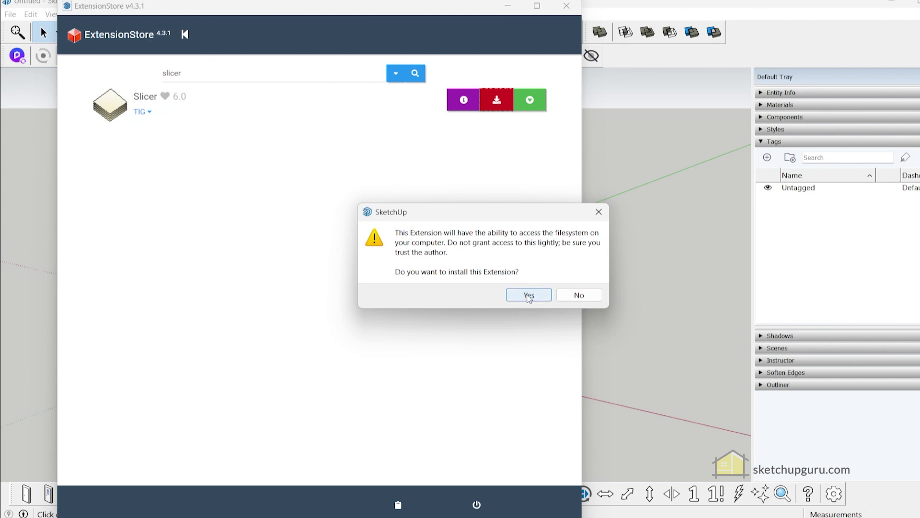
left_click(529, 295)
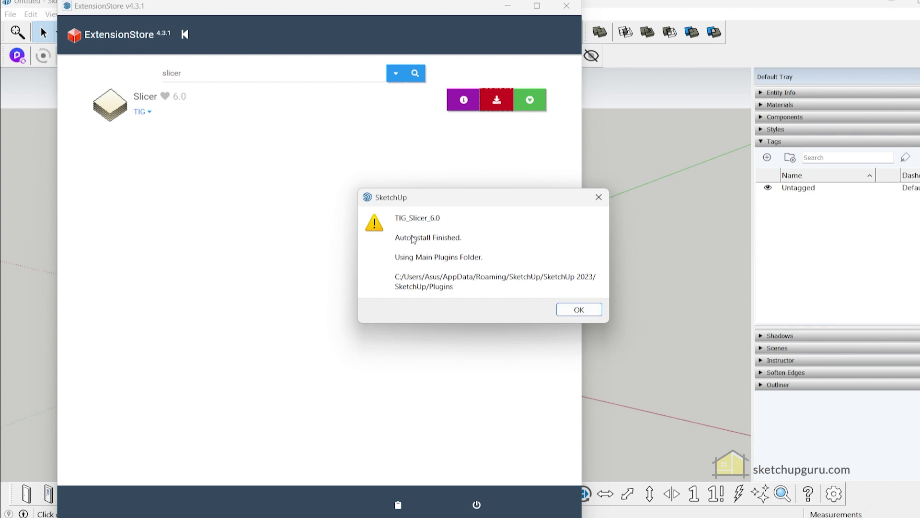
left_click(583, 310)
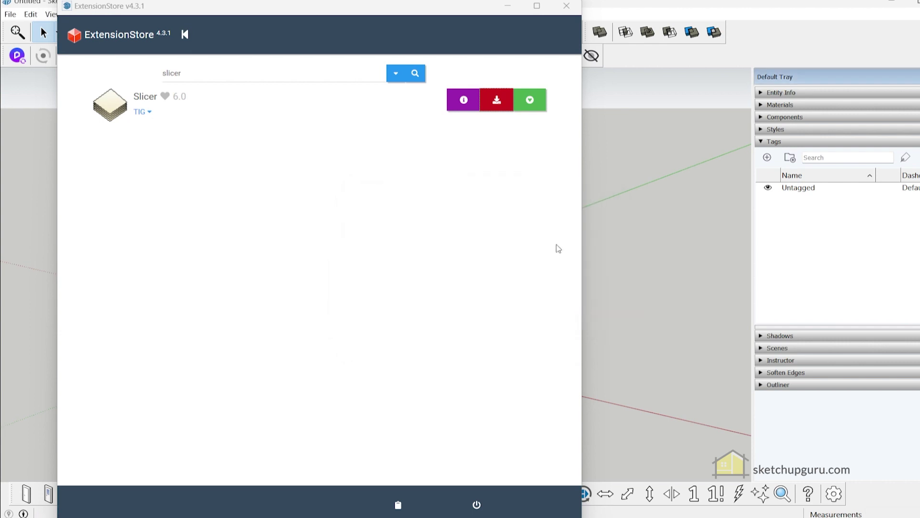
left_click(567, 6)
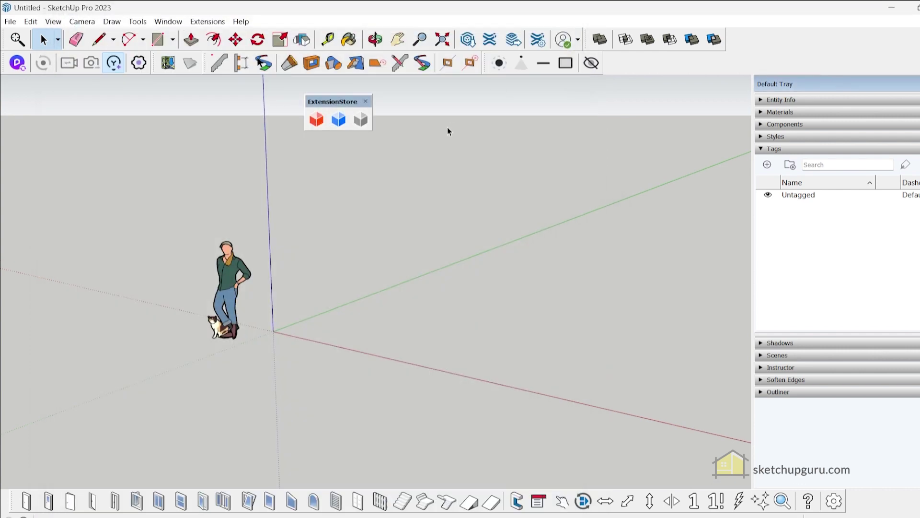
Step: Turn on the Slicer5 toolbar under View > Toolbars
left_click(53, 22)
left_click(62, 33)
scroll(472, 290, "down", 2)
scroll(465, 287, "down", 6)
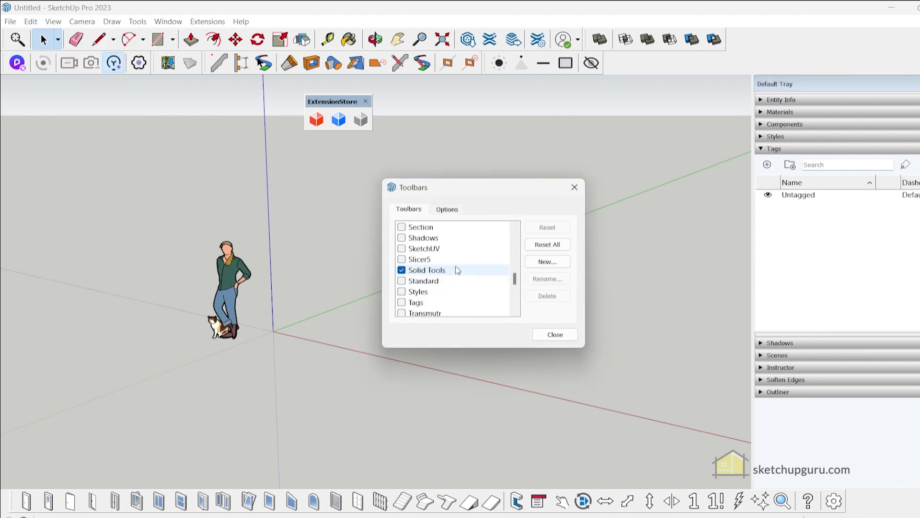
left_click(403, 260)
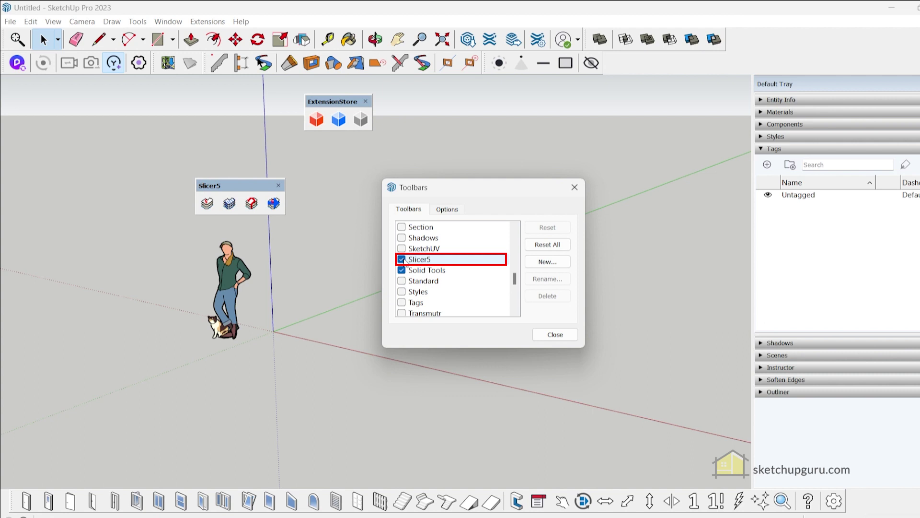
left_click(555, 334)
Step: Try the Slicer5 and Slotter tools, reposition the toolbar, and reopen the ExtensionStore
left_click(208, 203)
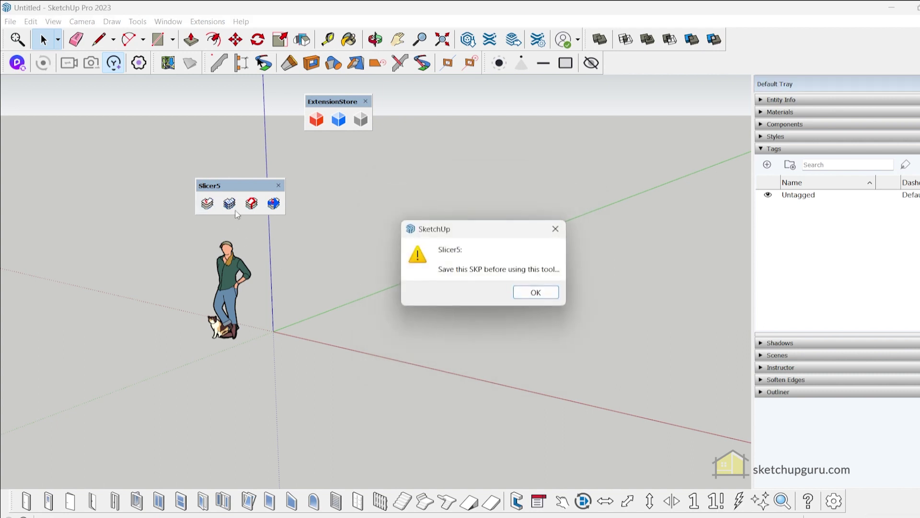
left_click(522, 292)
left_click_drag(218, 187, 250, 157)
left_click(263, 174)
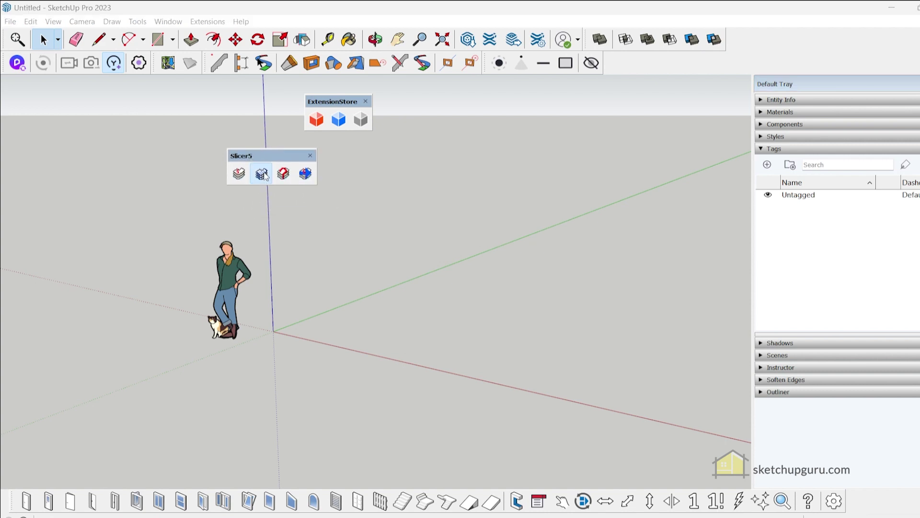
left_click(496, 292)
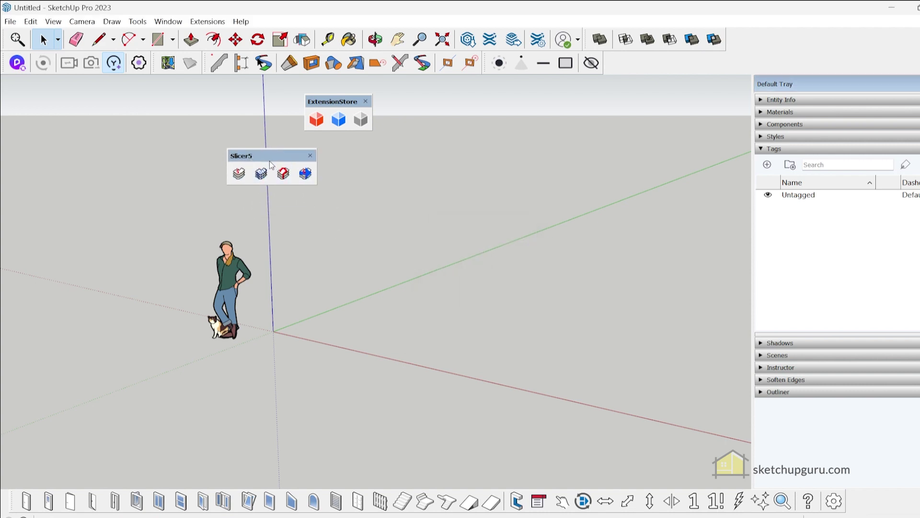
left_click_drag(271, 165, 180, 142)
left_click(316, 120)
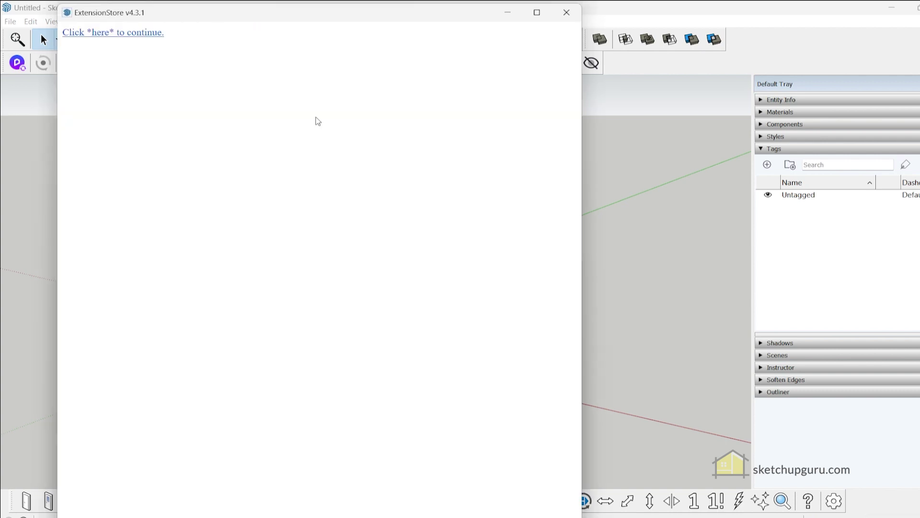
Step: Scroll the loaded ExtensionStore catalogue of Recent extensions, then close the window
scroll(287, 220, "down", 5)
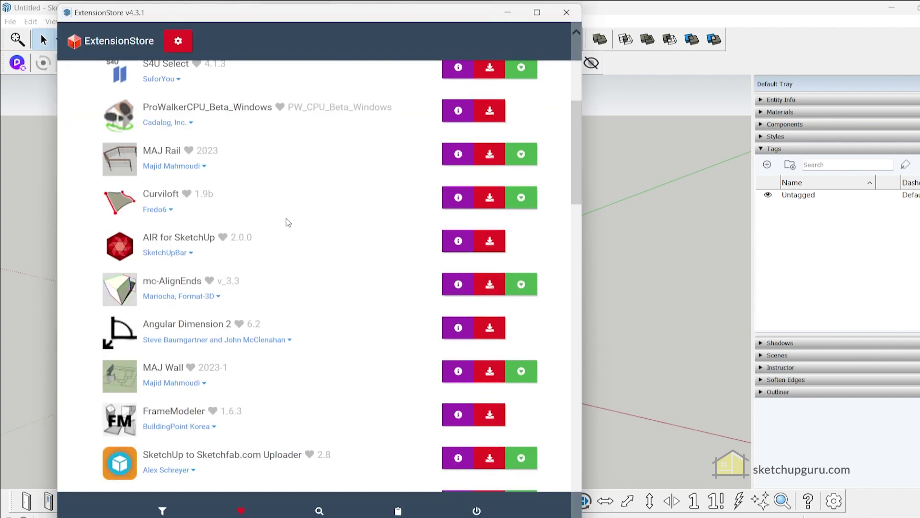
scroll(306, 218, "up", 5)
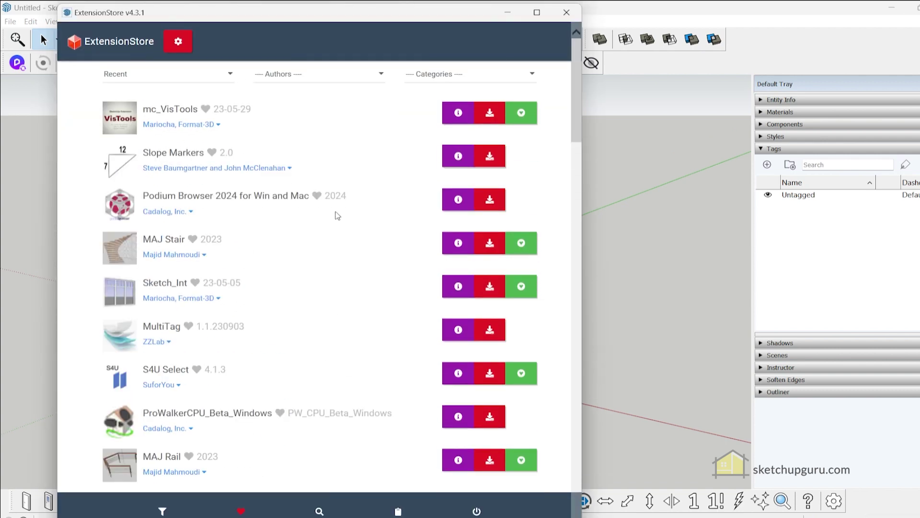
left_click(566, 13)
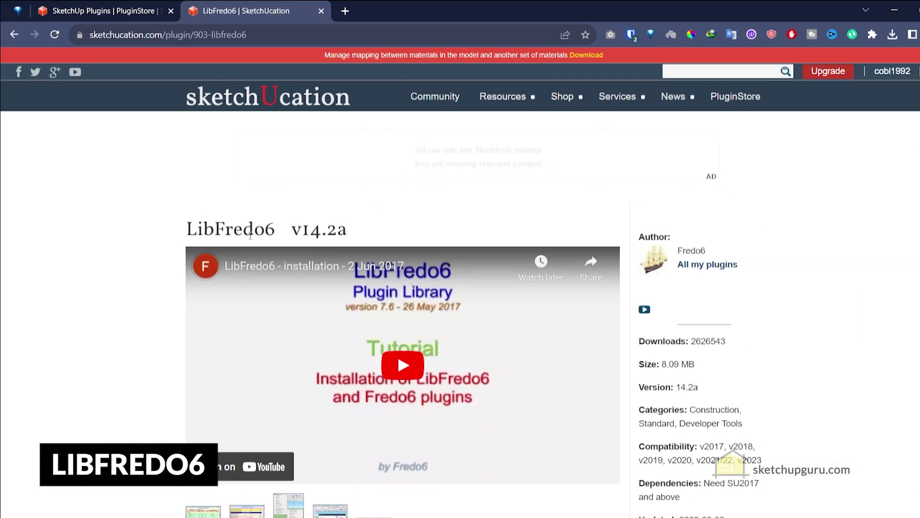
scroll(341, 155, "down", 5)
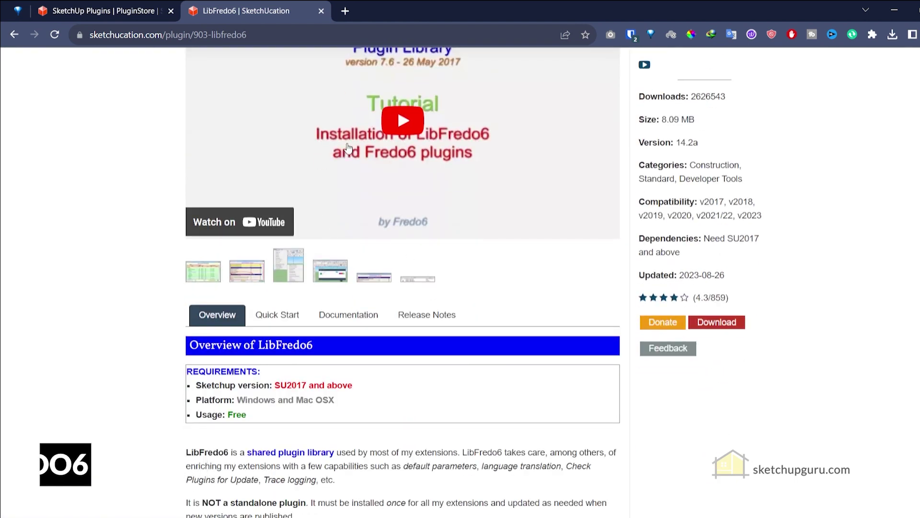
scroll(338, 156, "down", 1)
scroll(322, 161, "up", 2)
scroll(322, 162, "up", 1)
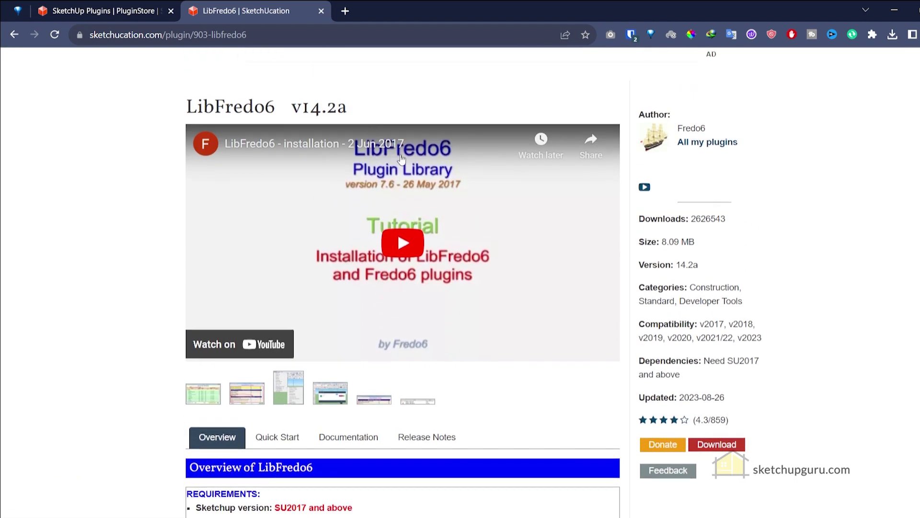
scroll(364, 144, "down", 2)
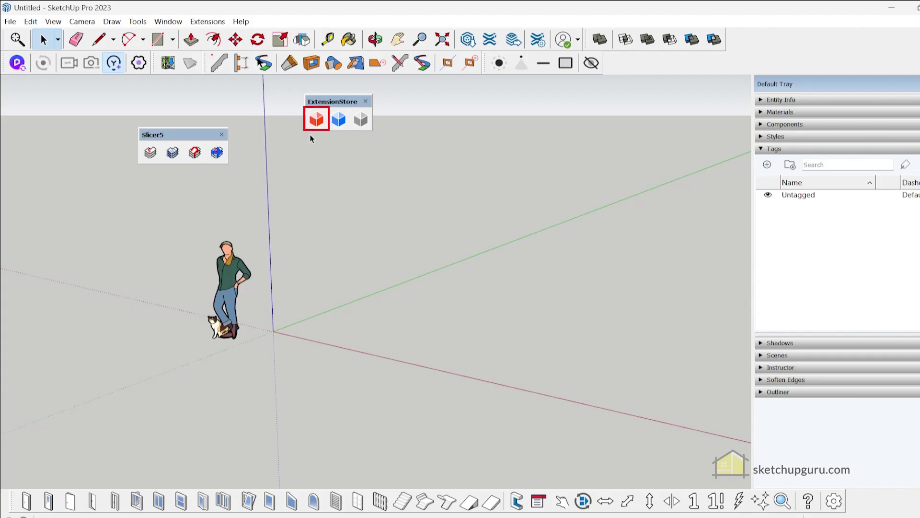
Step: Search the ExtensionStore for 'libfredo', install LibFredo6, and close the store
left_click(318, 119)
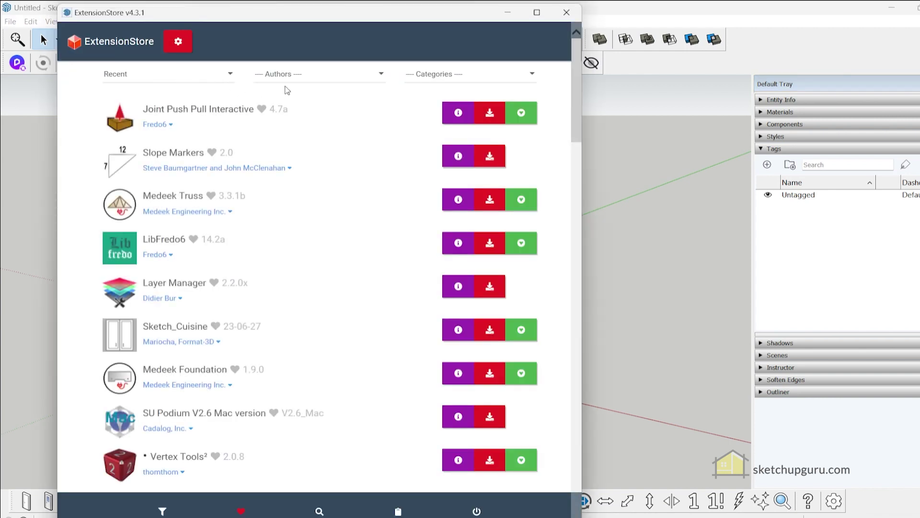
left_click(318, 509)
left_click(209, 78)
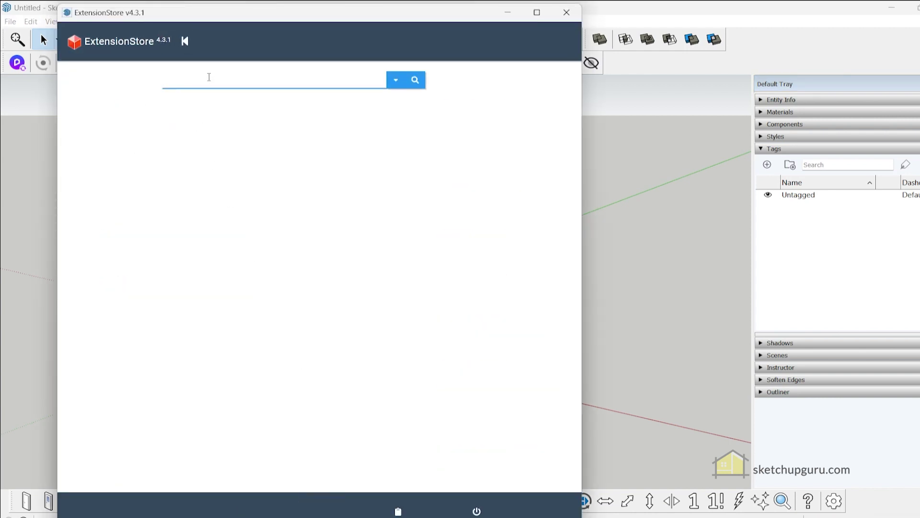
type("libfredo")
key("Return")
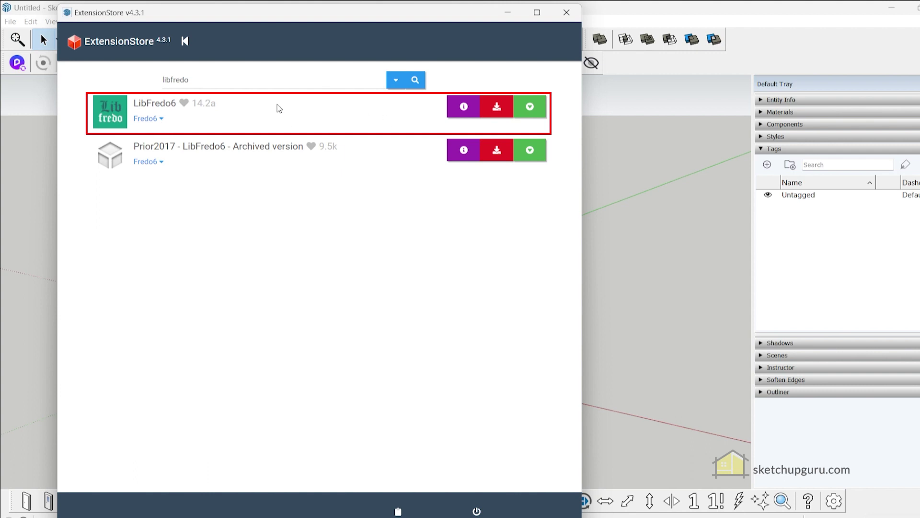
left_click(497, 110)
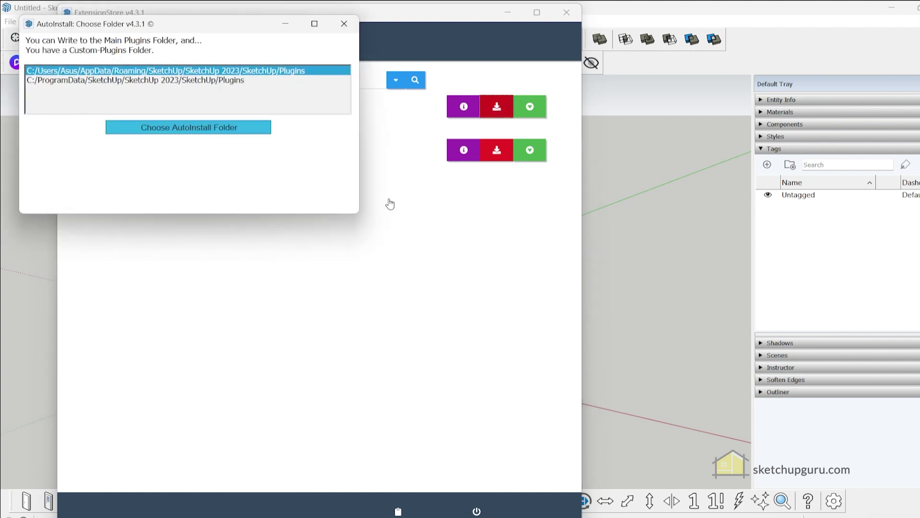
left_click(520, 303)
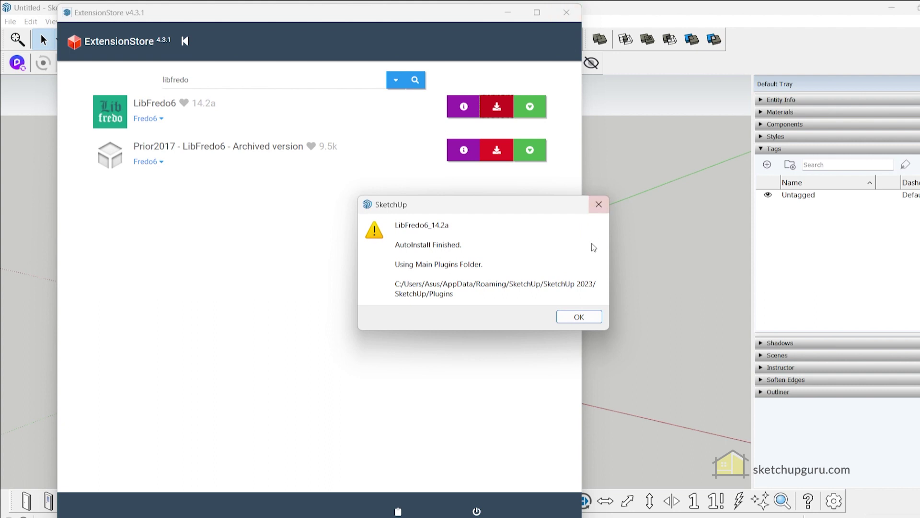
left_click(579, 318)
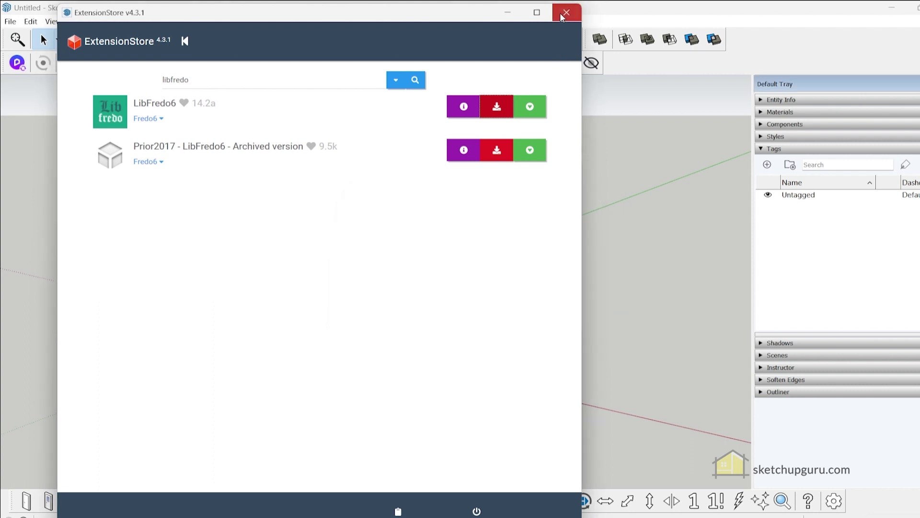
left_click(567, 12)
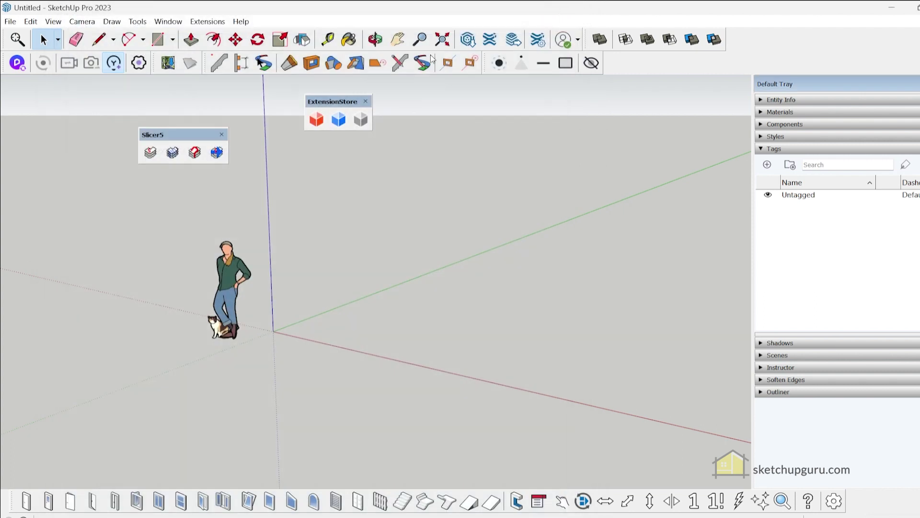
left_click(339, 120)
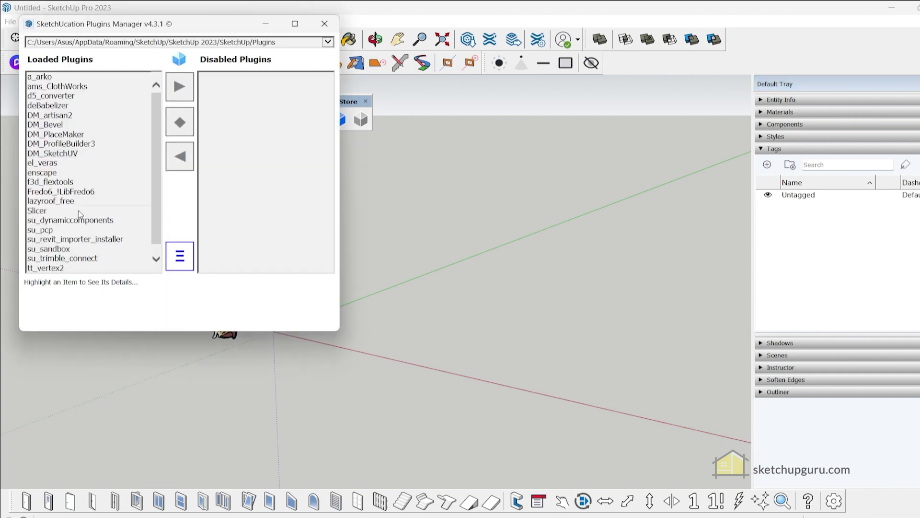
scroll(71, 172, "down", 1)
left_click(42, 187)
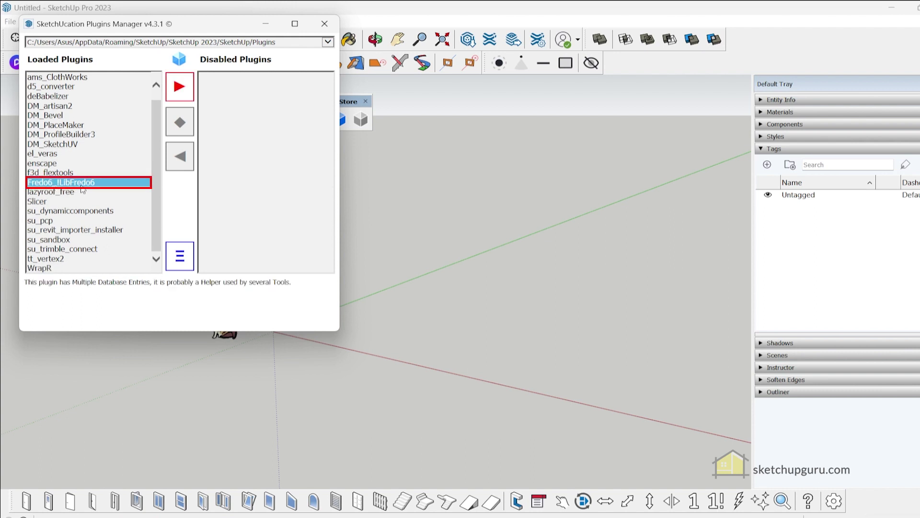
left_click(324, 23)
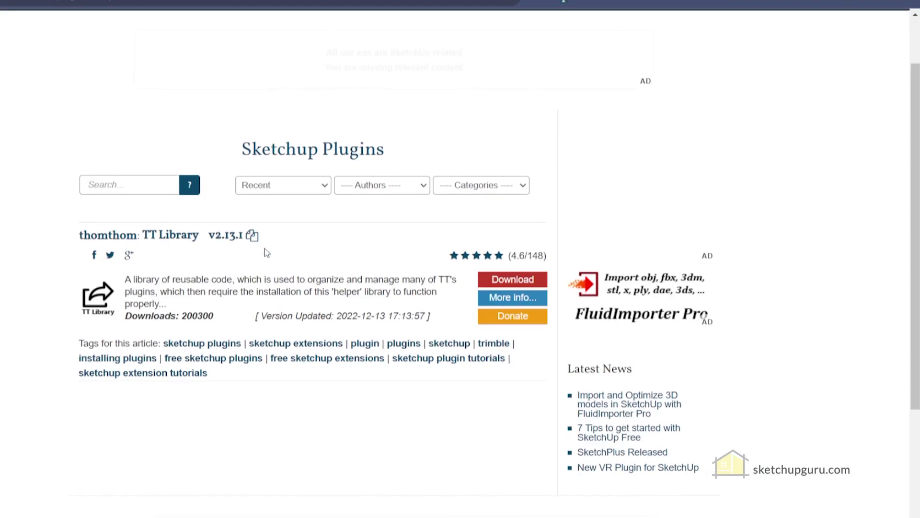
Step: Download the TT Library v2.13.1 plugin file from its SketchUcation page
scroll(267, 253, "down", 1)
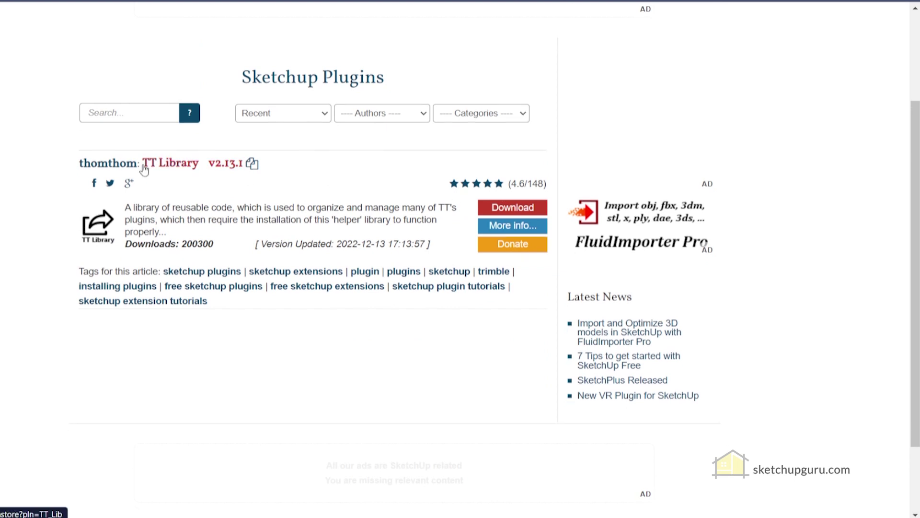
left_click(143, 167)
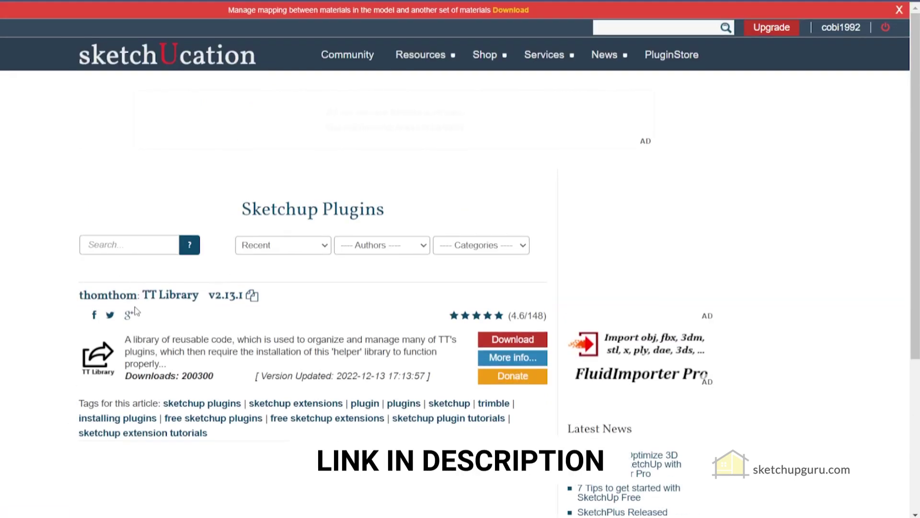
scroll(373, 274, "down", 1)
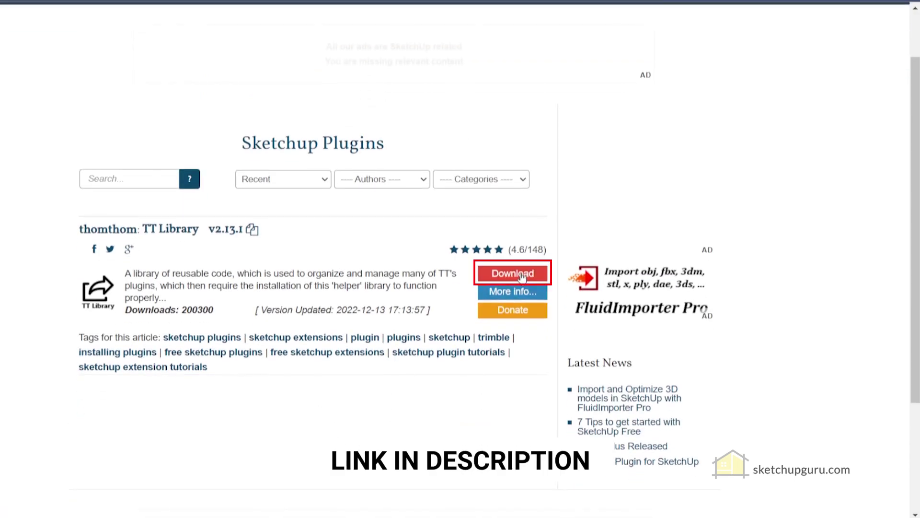
left_click(521, 275)
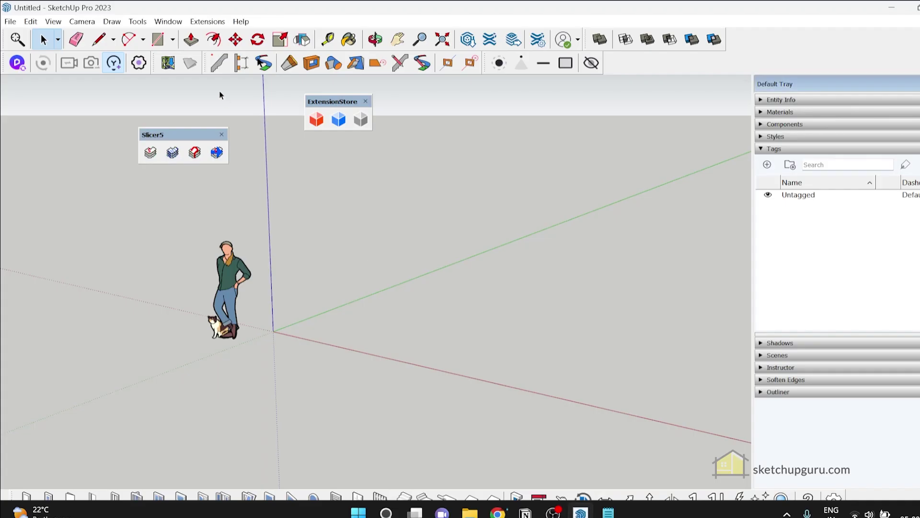
left_click(207, 21)
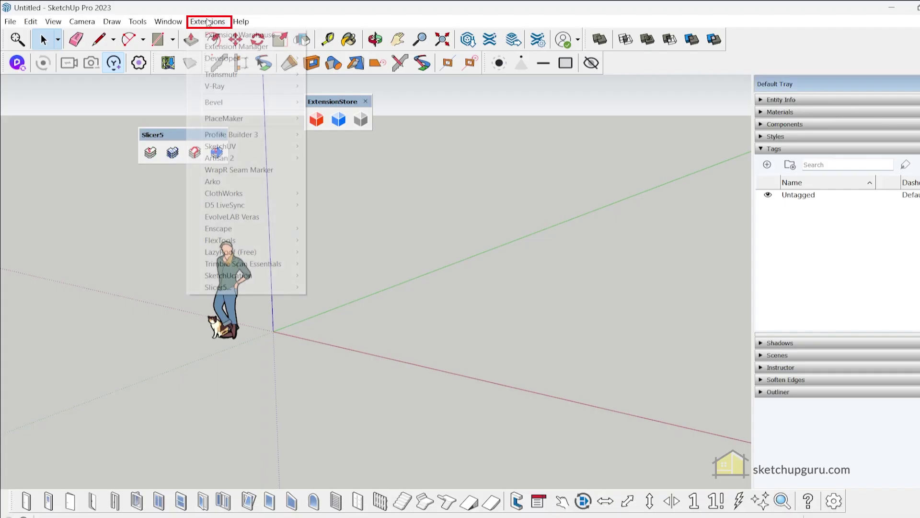
Step: Install TT_Lib.rbz from Downloads via the Extension Manager and confirm TT_Lib² is enabled
left_click(230, 46)
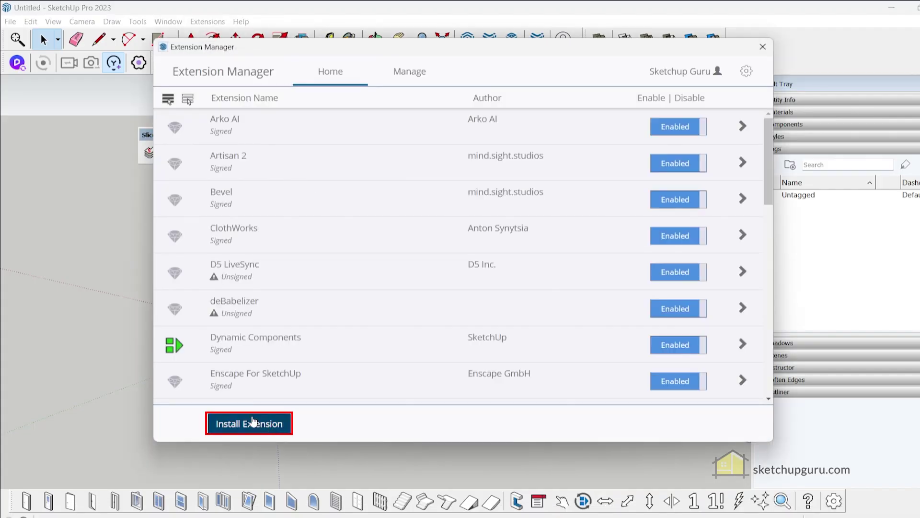
left_click(250, 420)
left_click(312, 171)
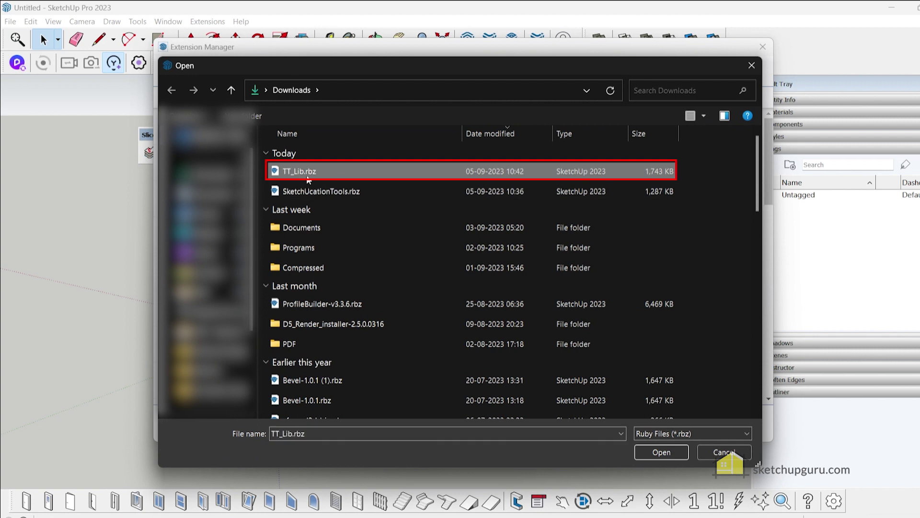
left_click(664, 451)
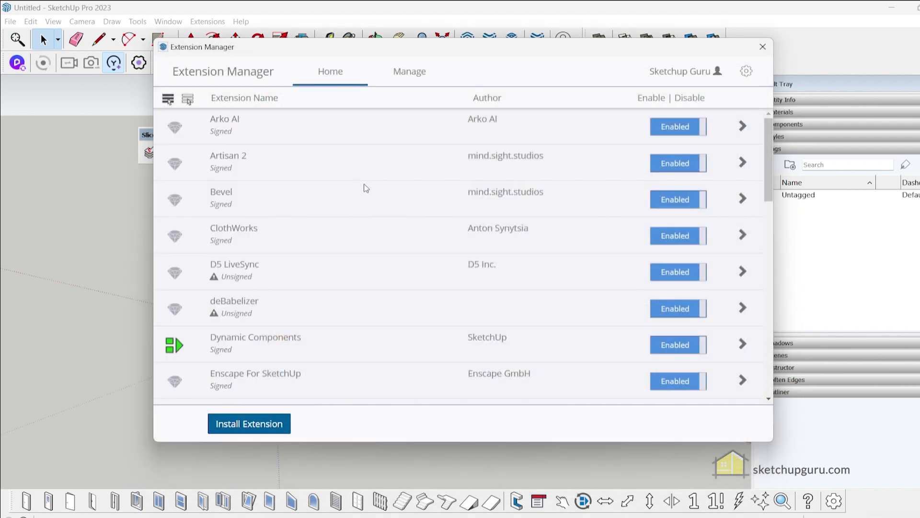
scroll(364, 188, "down", 8)
scroll(367, 191, "down", 5)
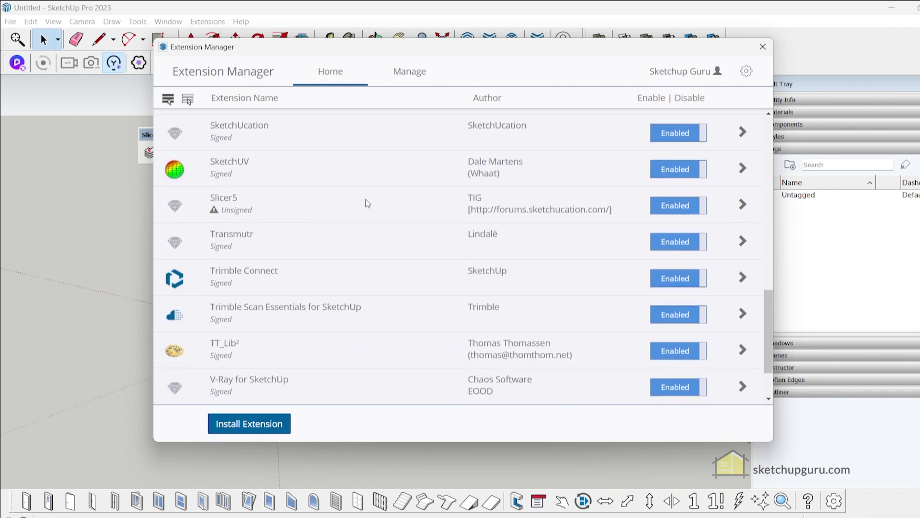
scroll(317, 254, "down", 2)
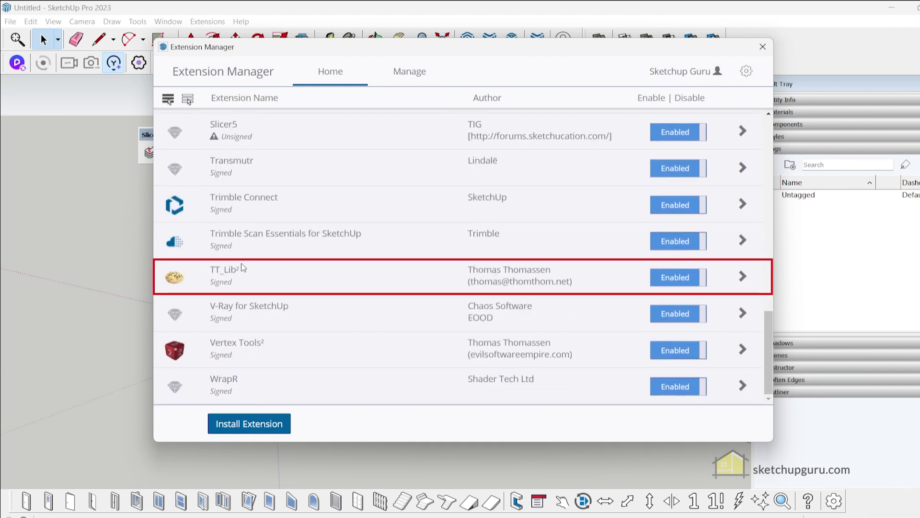
left_click(762, 47)
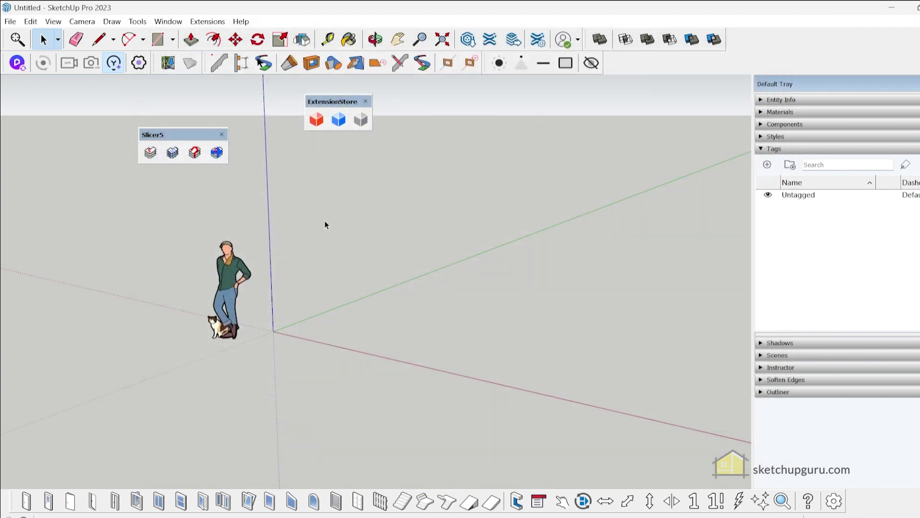
Step: Search the ExtensionStore for 'joint' extensions
left_click(314, 120)
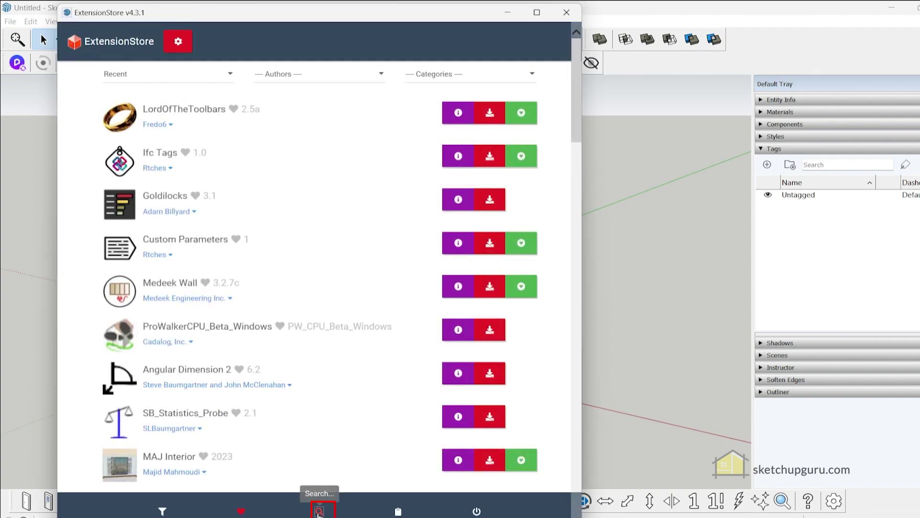
left_click(319, 506)
left_click(223, 78)
type("joint")
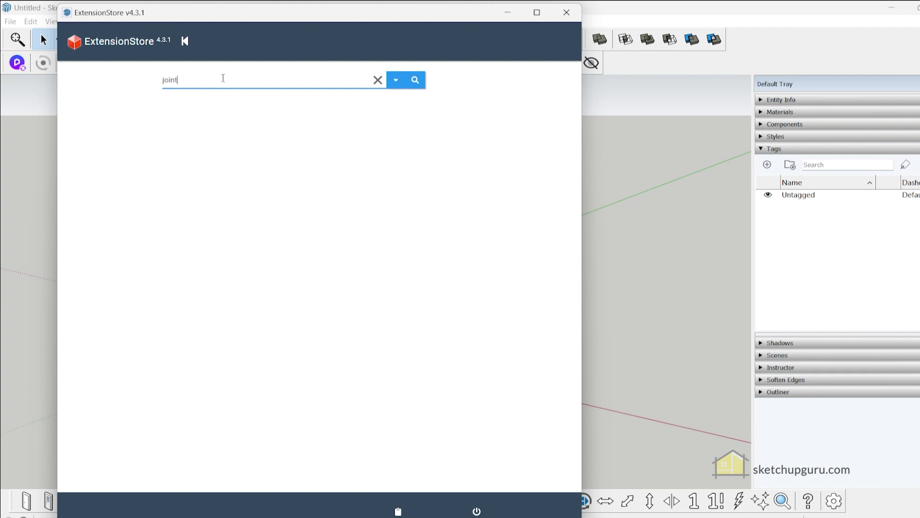
key("Return")
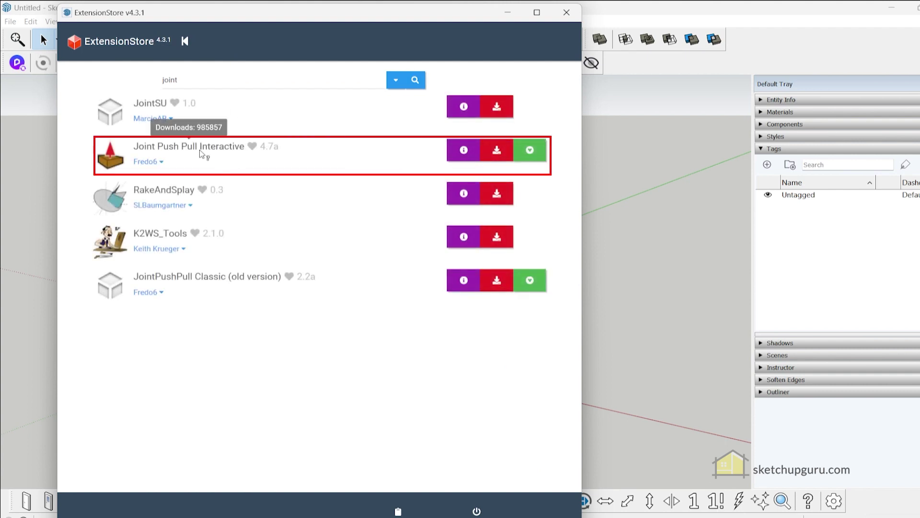
Step: Install Joint Push Pull Interactive into the main plugins folder
left_click(495, 150)
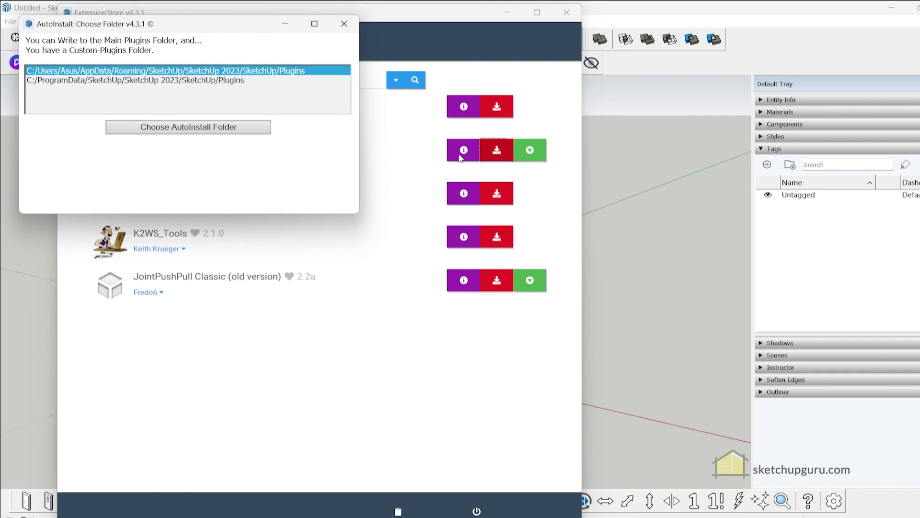
left_click(197, 130)
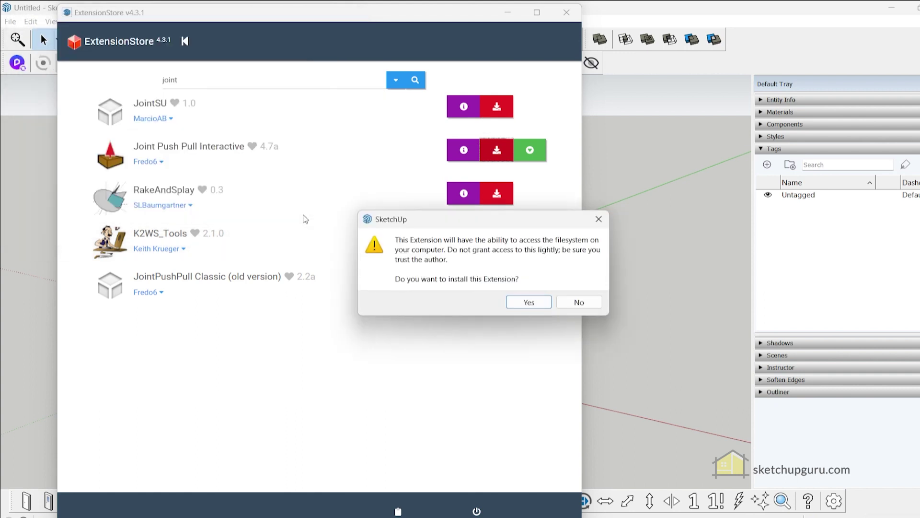
left_click(529, 302)
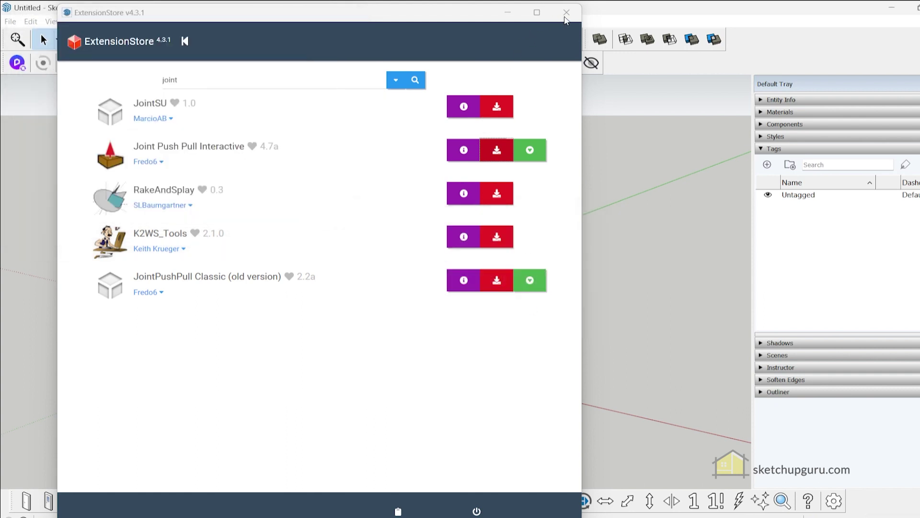
left_click(574, 286)
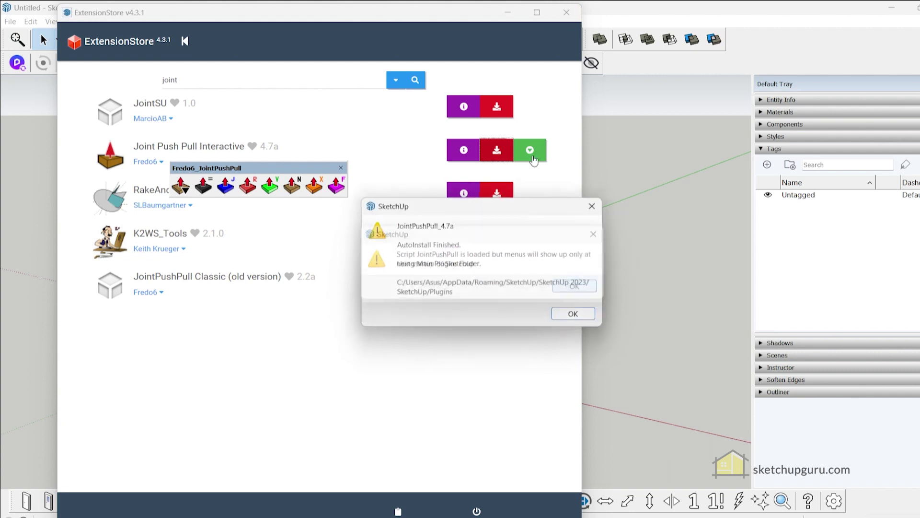
left_click(574, 314)
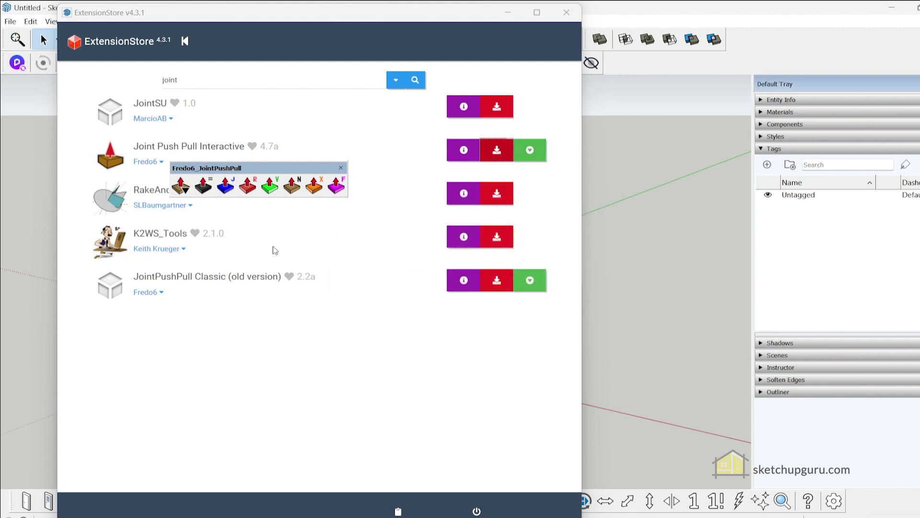
Step: Try the JointPushPull palette, close the store, and reposition the Fredo6_JointPushPull toolbar
left_click(185, 189)
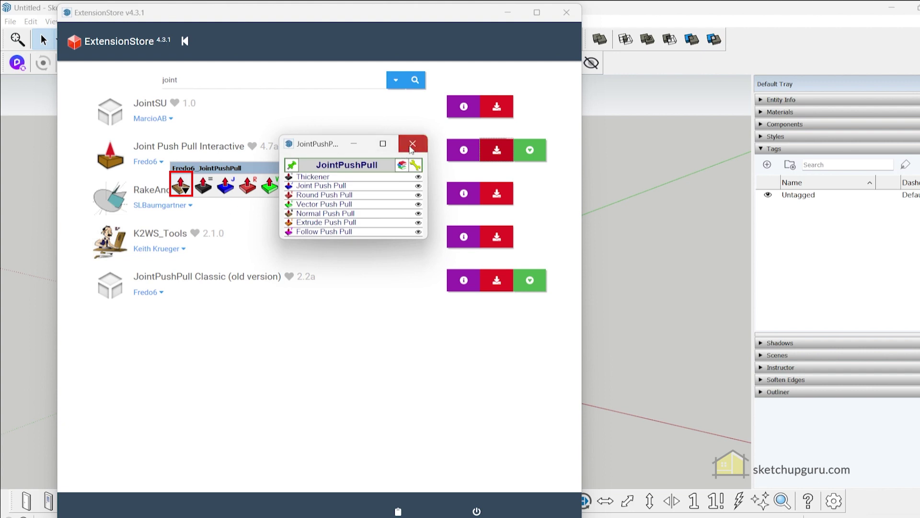
left_click(412, 144)
left_click(201, 186)
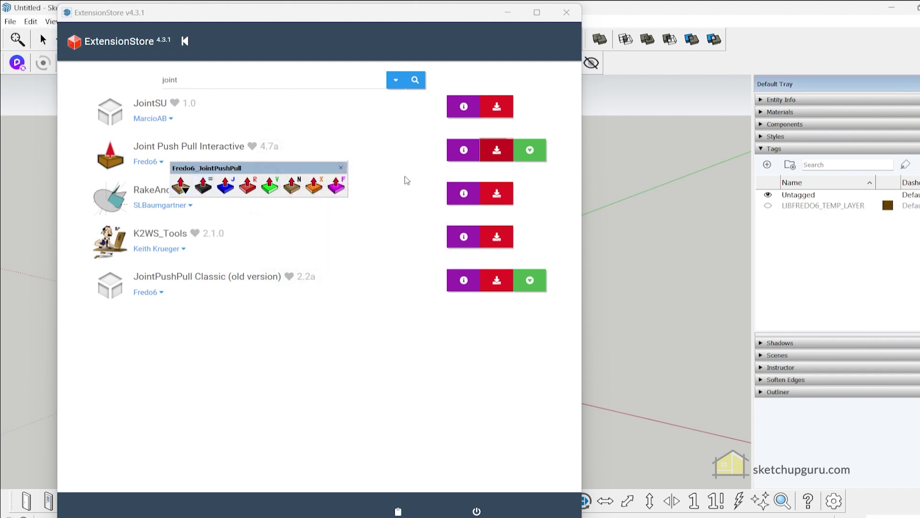
left_click(566, 12)
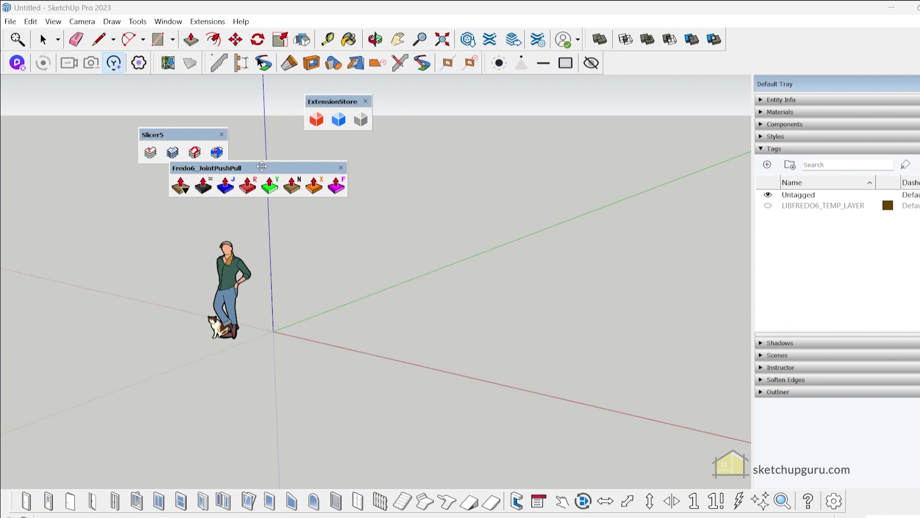
left_click_drag(263, 171, 406, 174)
left_click(356, 193)
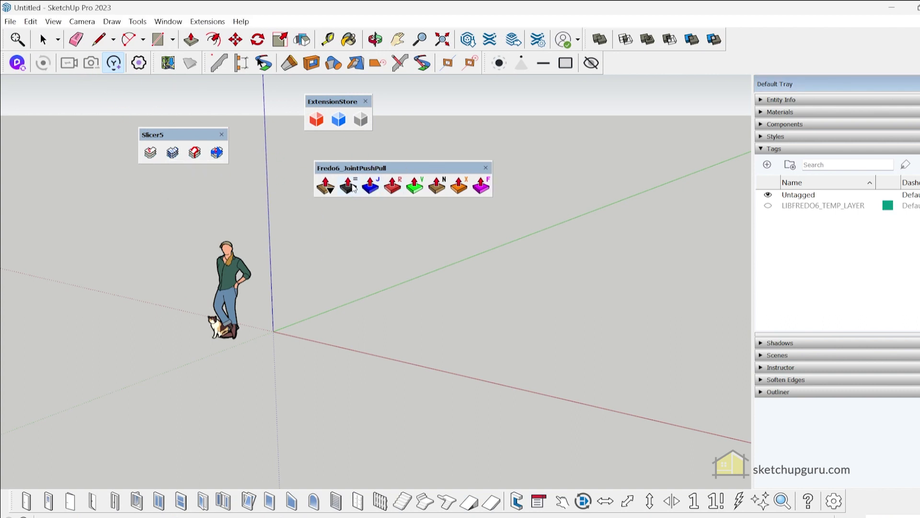
left_click(316, 119)
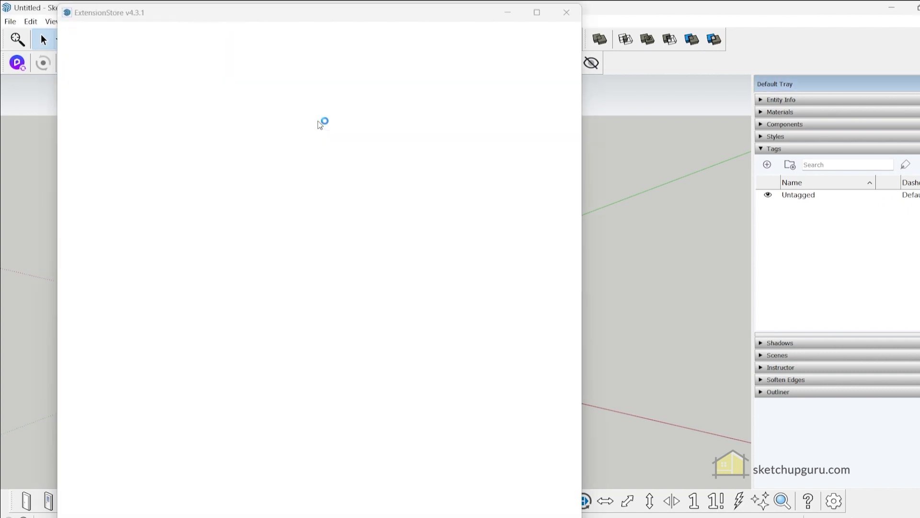
Step: Search 'bezi' and install Bezier Spline 2.2a into the main Plugins folder, then close the store
scroll(314, 382, "down", 10)
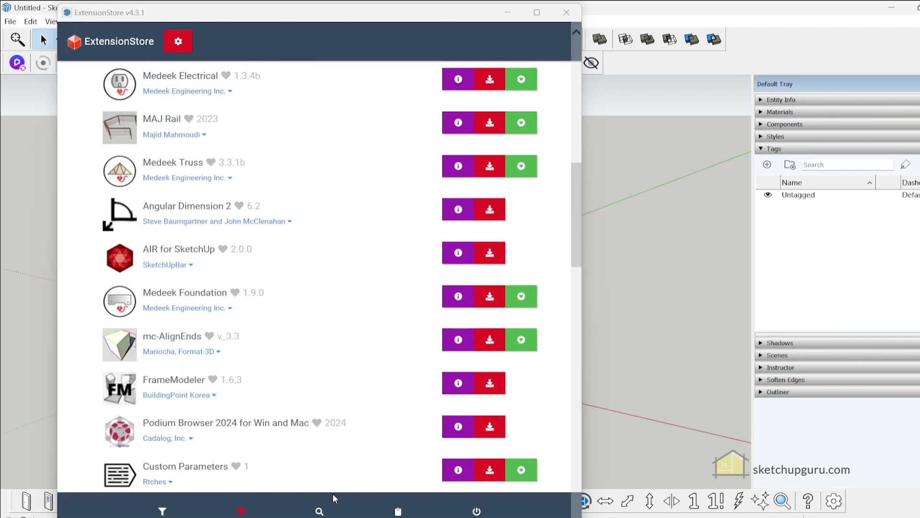
left_click(319, 511)
type("bezier spline")
key("Return")
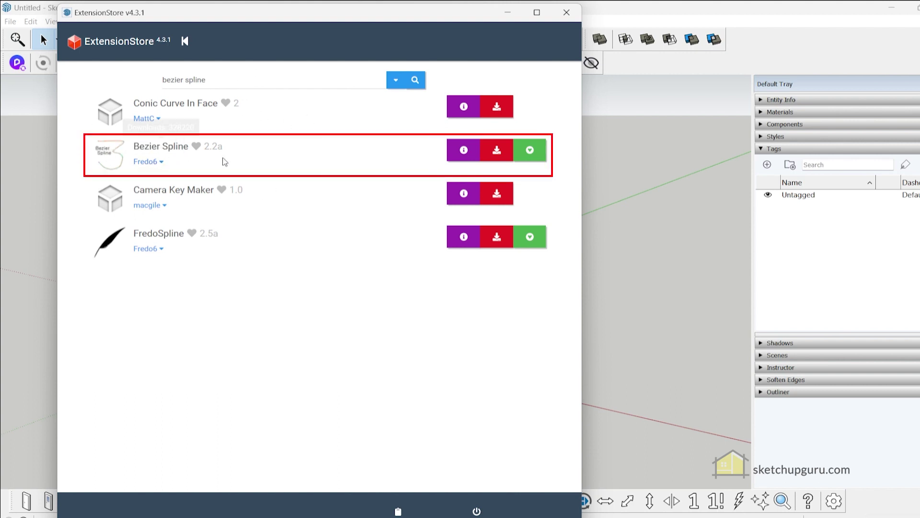
left_click(496, 150)
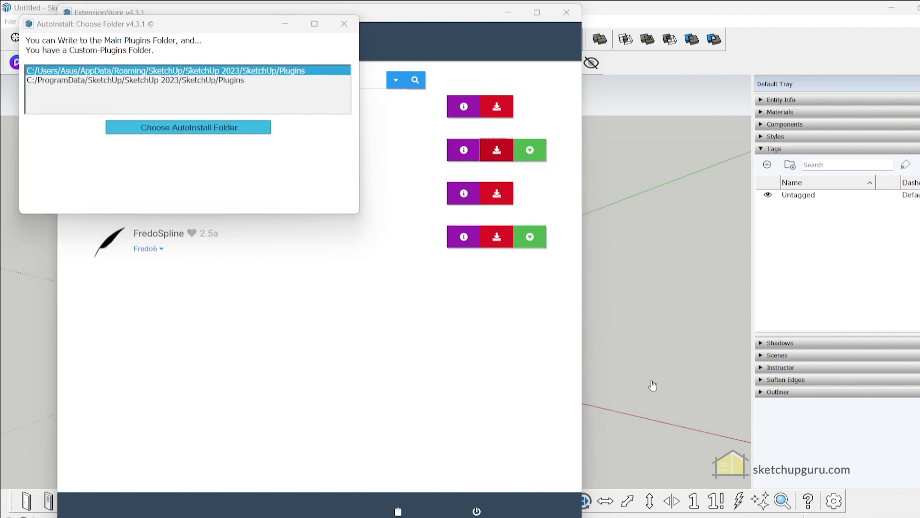
key("Return")
left_click(528, 302)
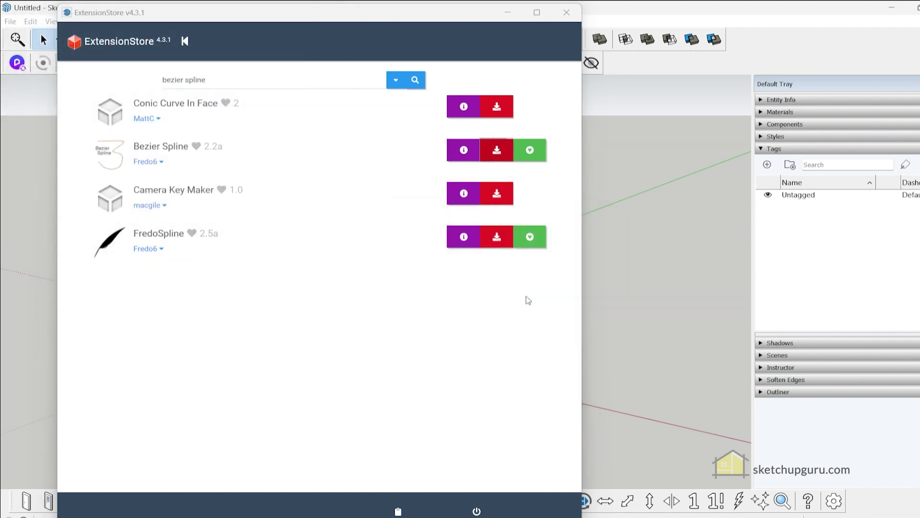
left_click(567, 13)
left_click(564, 316)
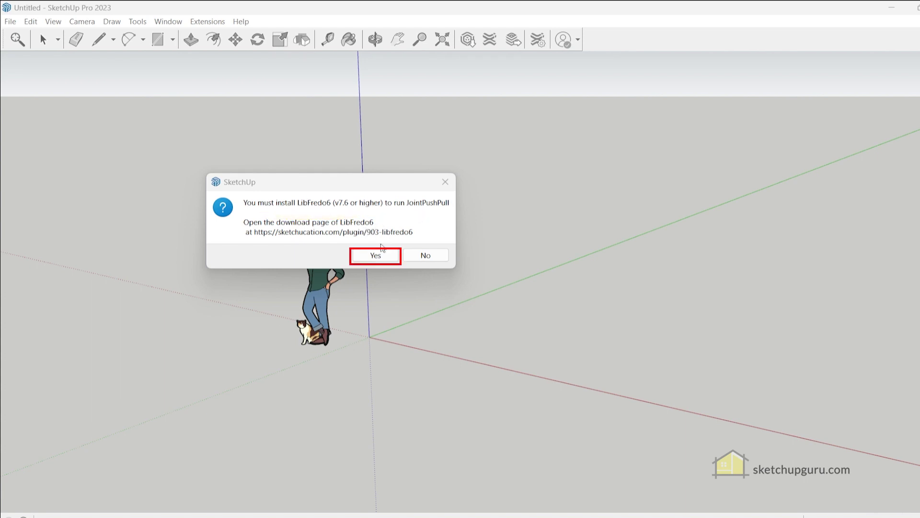
Step: Follow the LibFredo6 prompt to its v14.2a page and download LibFredo6 (1).rbz
left_click(377, 255)
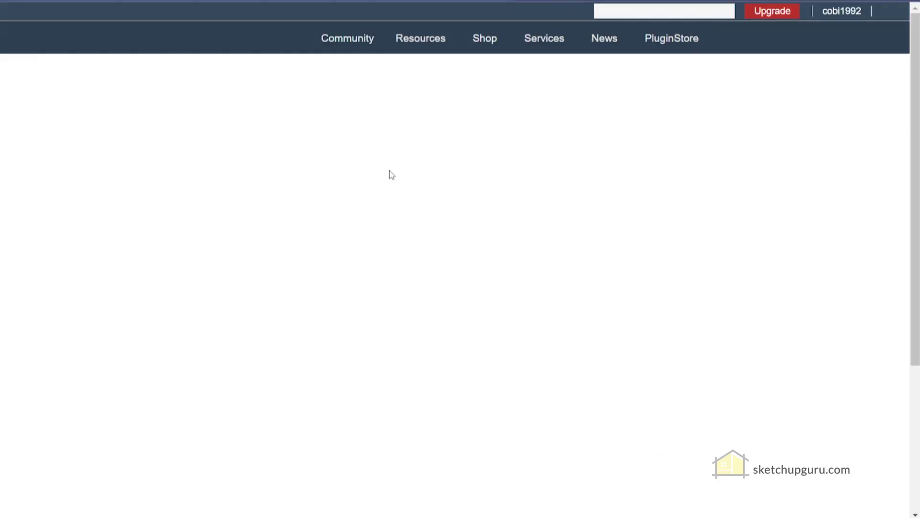
scroll(568, 239, "down", 3)
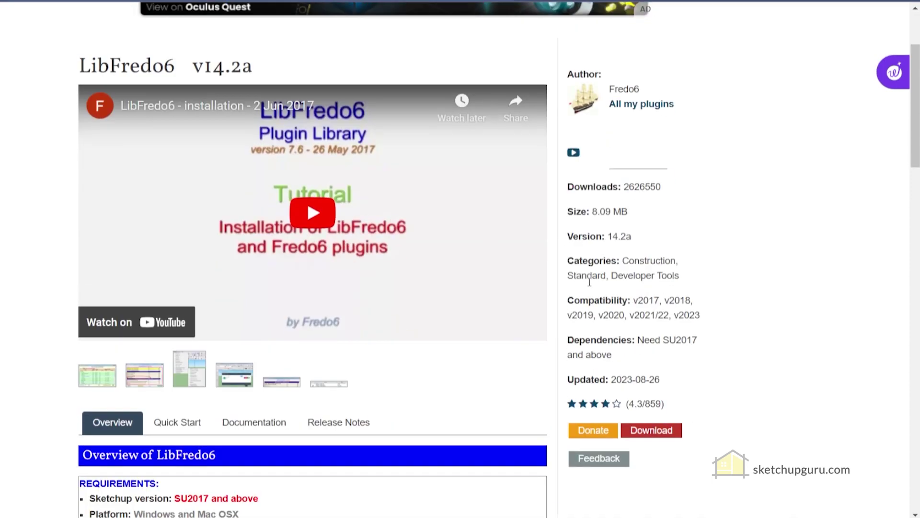
left_click(647, 430)
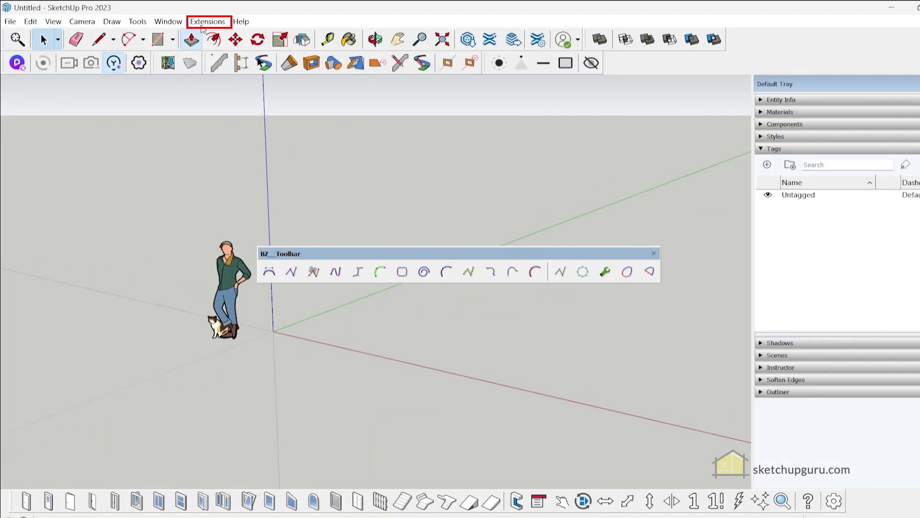
left_click(207, 21)
left_click(222, 46)
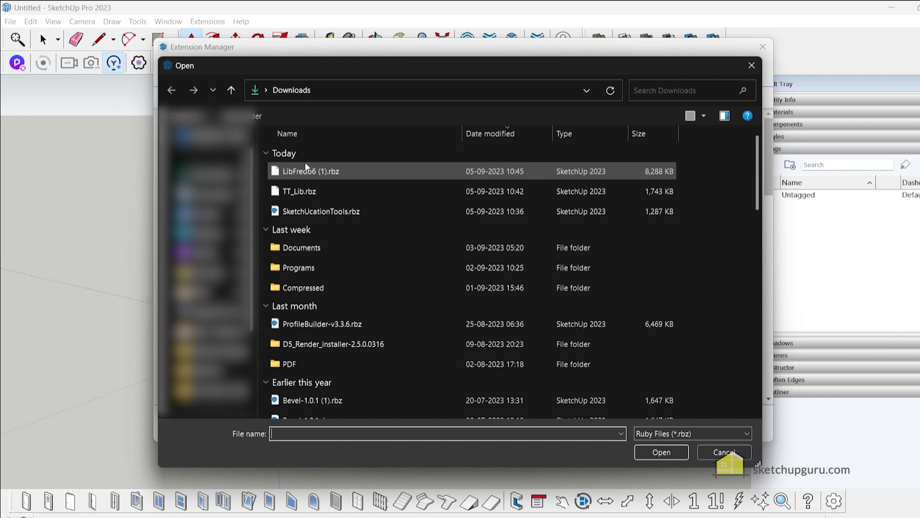
Step: Install LibFredo6 (1).rbz through the Extension Manager and close it
left_click(305, 167)
left_click(661, 451)
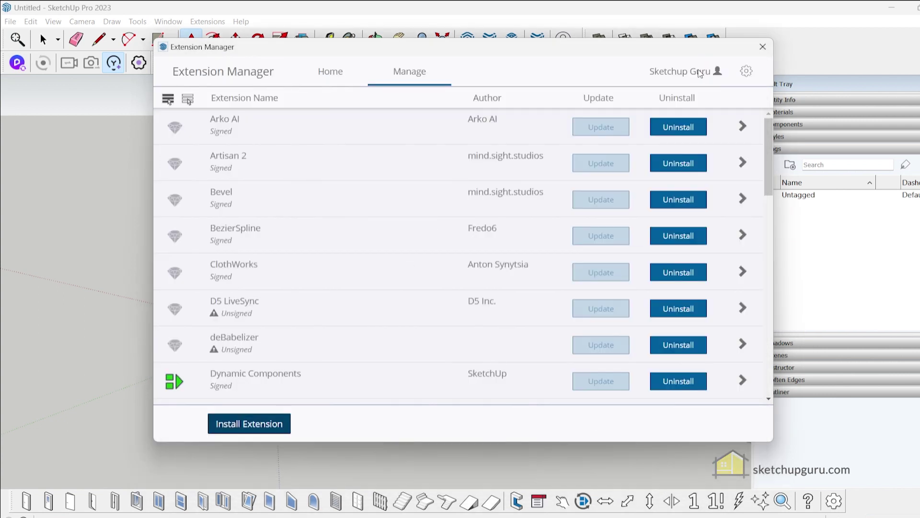
left_click(762, 46)
Step: Check the list of available toolbars under View, then close it
left_click(53, 21)
left_click(72, 82)
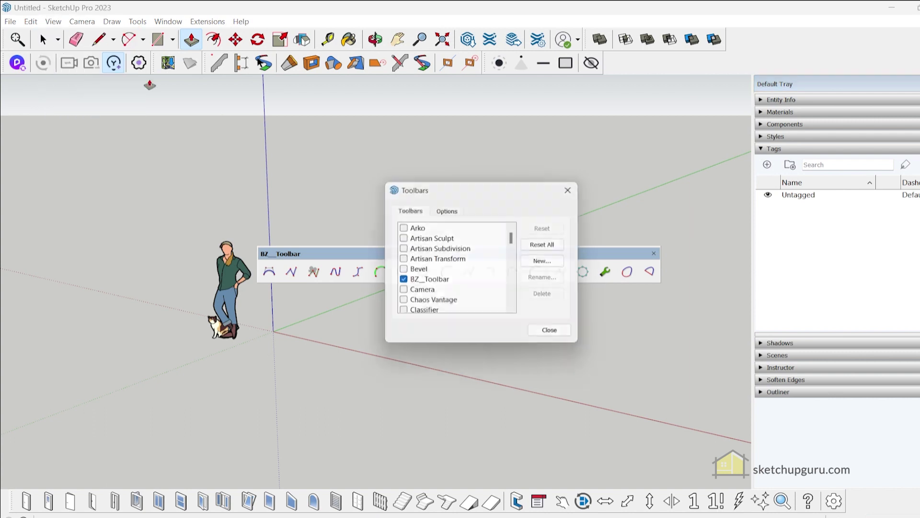
scroll(452, 257, "down", 4)
scroll(444, 266, "down", 2)
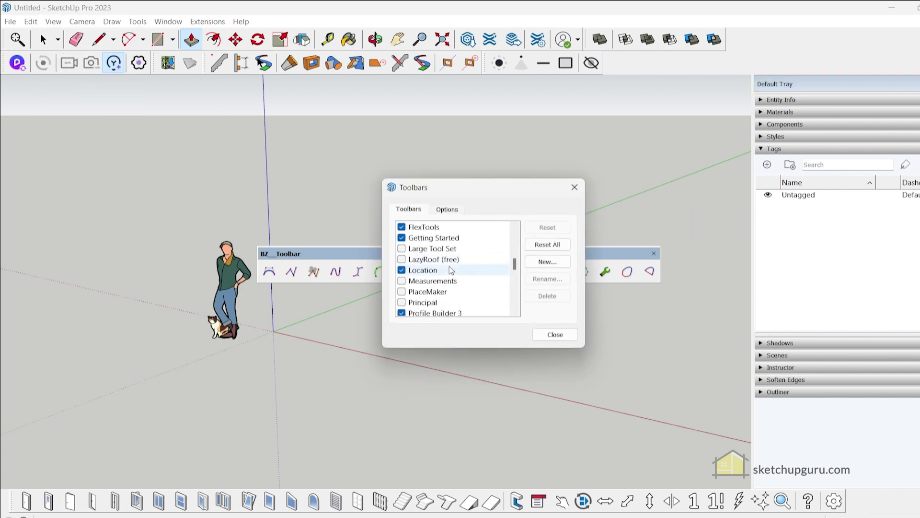
scroll(450, 266, "up", 3)
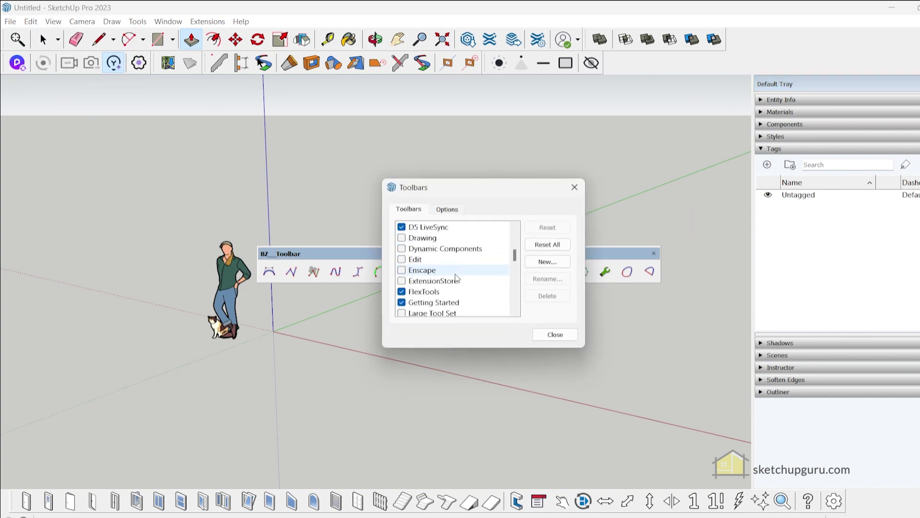
scroll(456, 278, "down", 1)
scroll(457, 281, "down", 6)
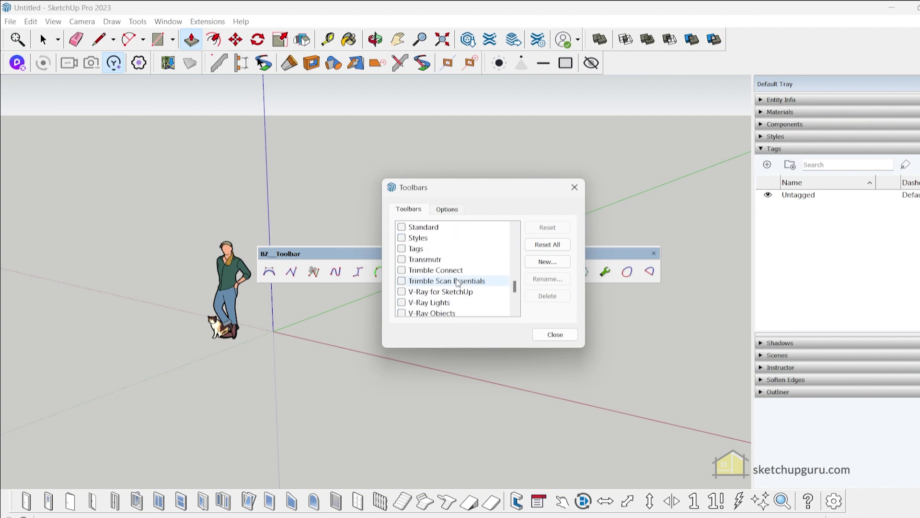
scroll(457, 281, "up", 7)
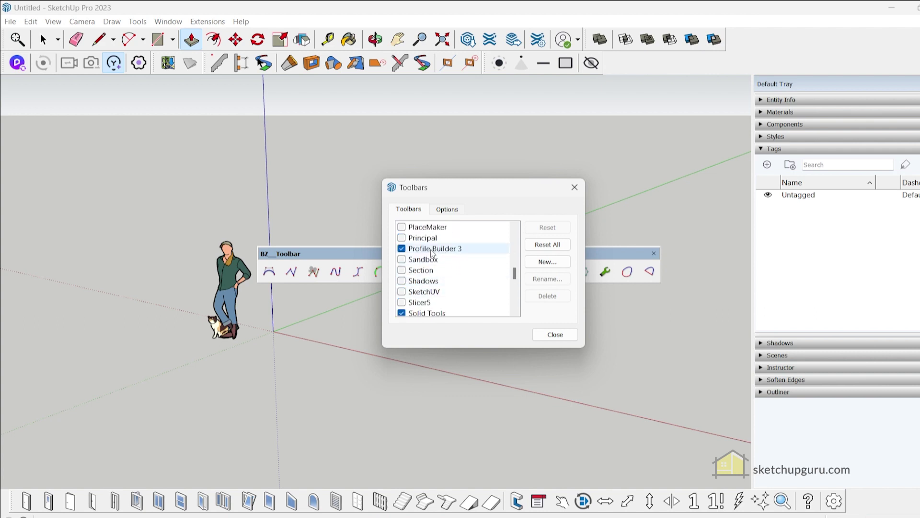
scroll(450, 257, "up", 3)
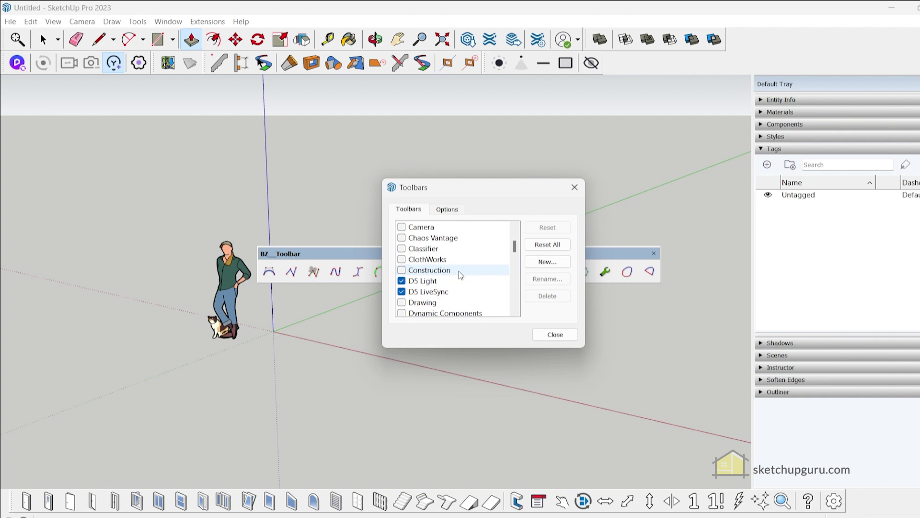
left_click(551, 334)
left_click(208, 21)
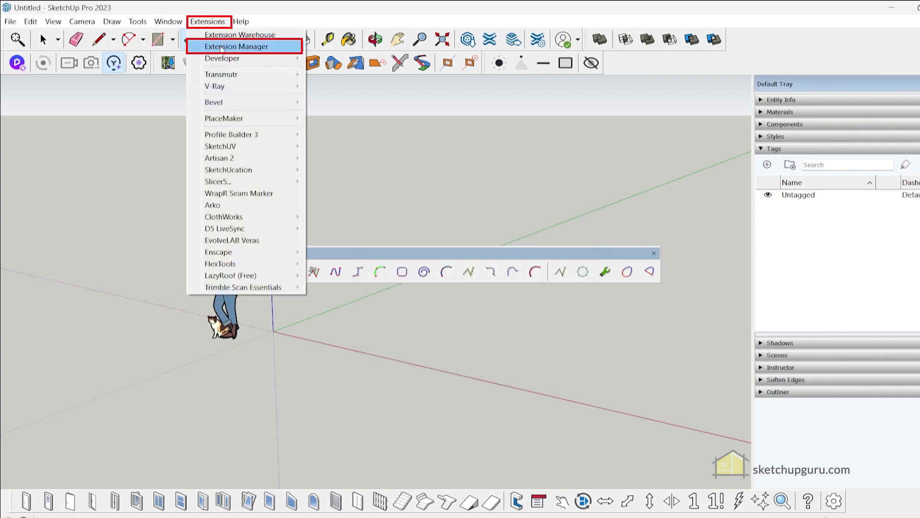
Step: Switch Fredo6 LibFredo6 to Enabled in the Extension Manager and apply the change
left_click(224, 46)
scroll(303, 190, "down", 5)
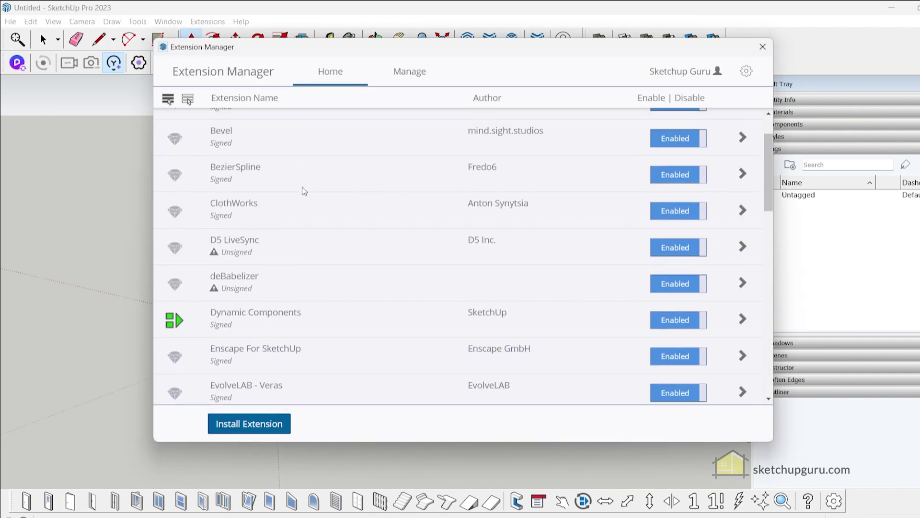
scroll(303, 192, "down", 3)
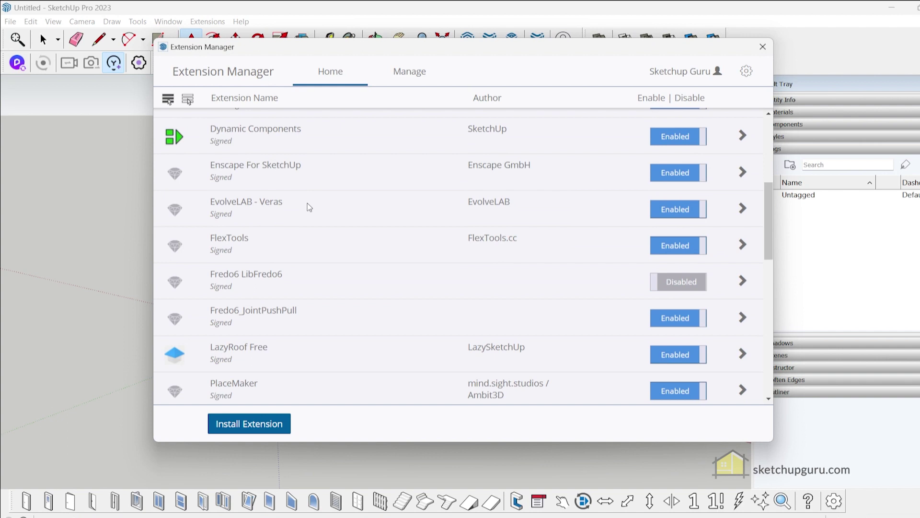
scroll(309, 207, "down", 2)
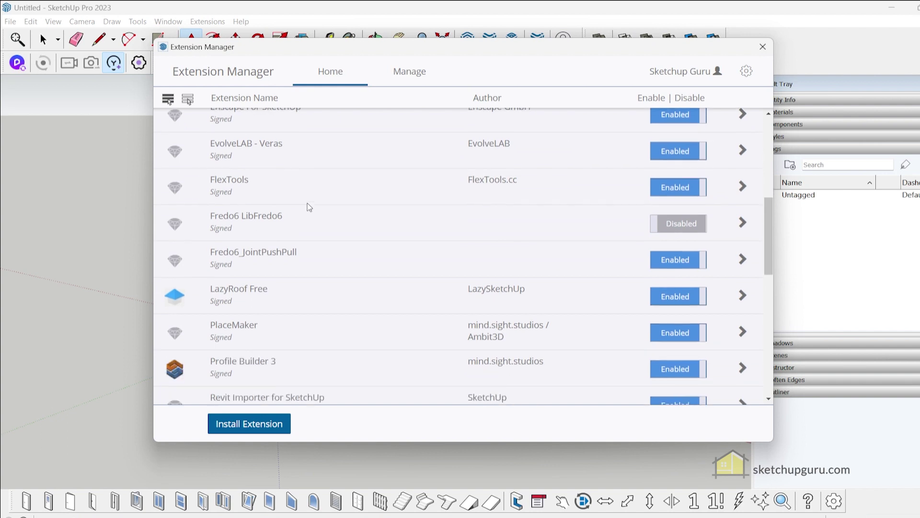
left_click(670, 223)
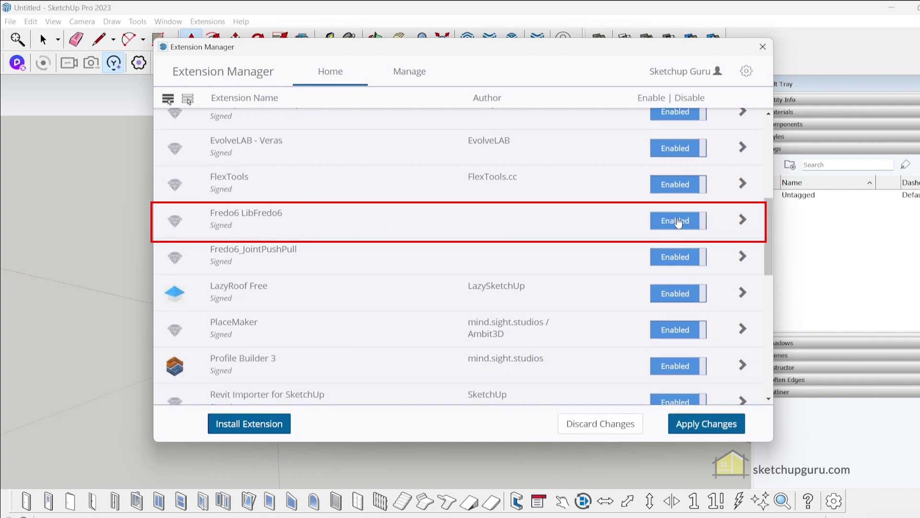
left_click(732, 425)
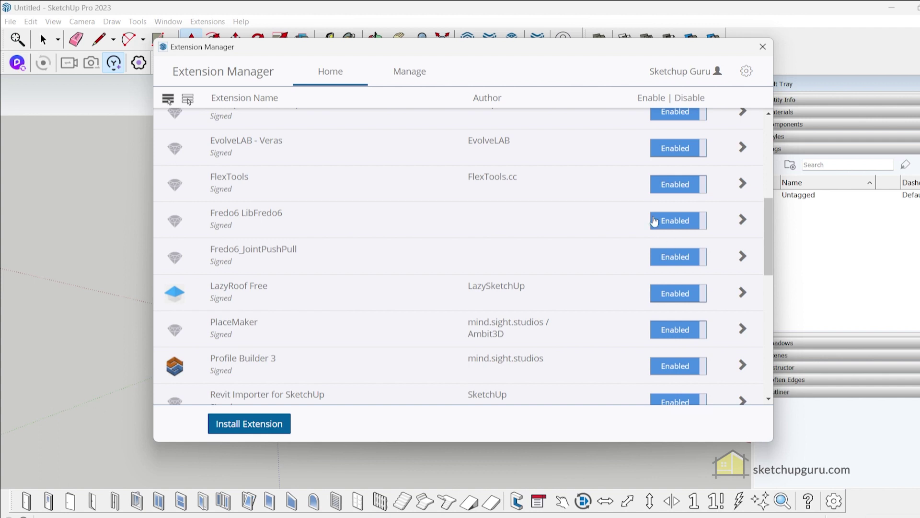
scroll(656, 222, "down", 8)
scroll(662, 227, "up", 10)
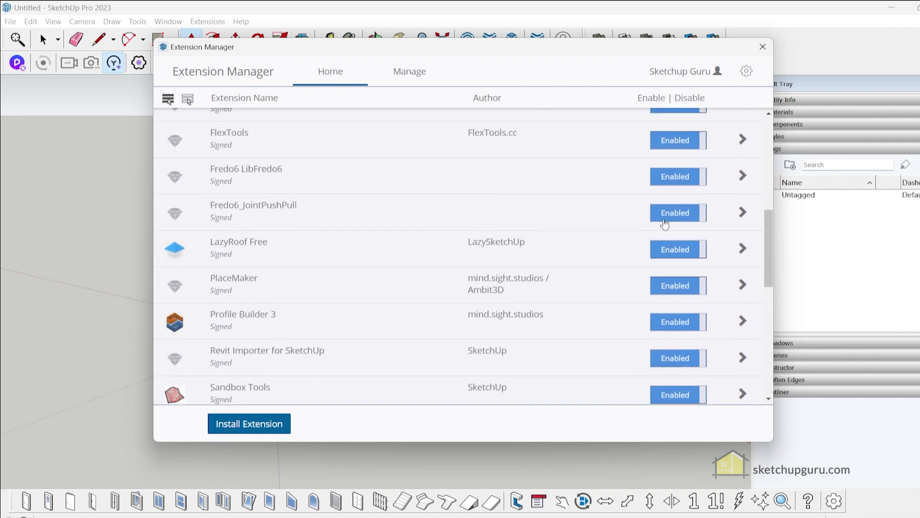
left_click(763, 46)
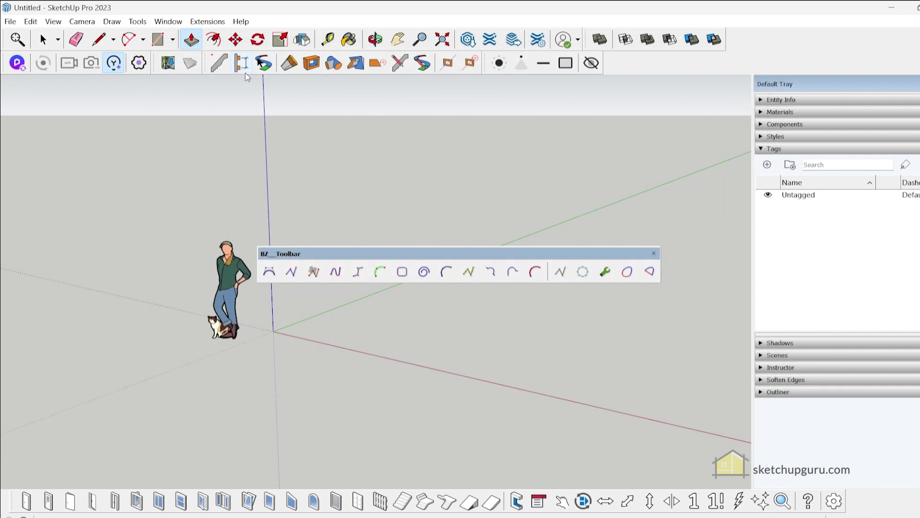
Step: Review the Toolbars list, close it, and dismiss the floating BZ__Toolbar
left_click(53, 21)
left_click(63, 35)
scroll(441, 276, "down", 5)
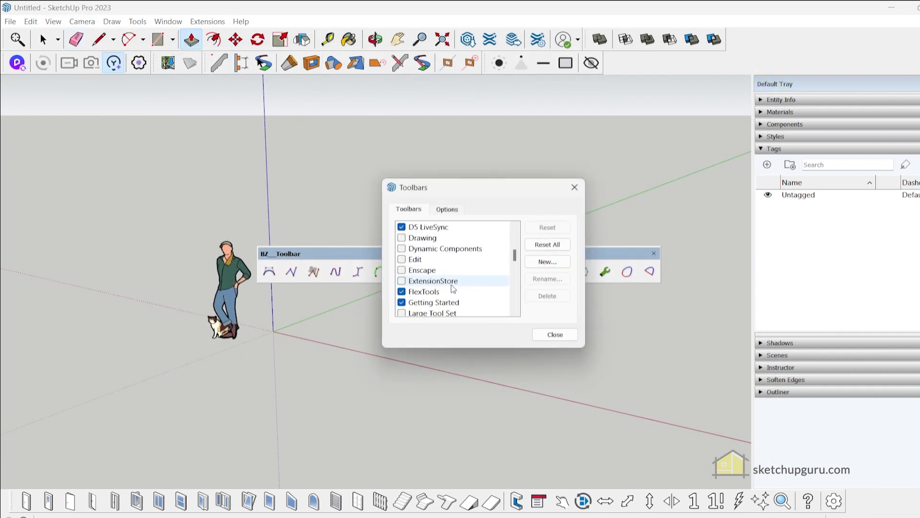
scroll(452, 288, "down", 5)
left_click_drag(467, 346, 467, 455)
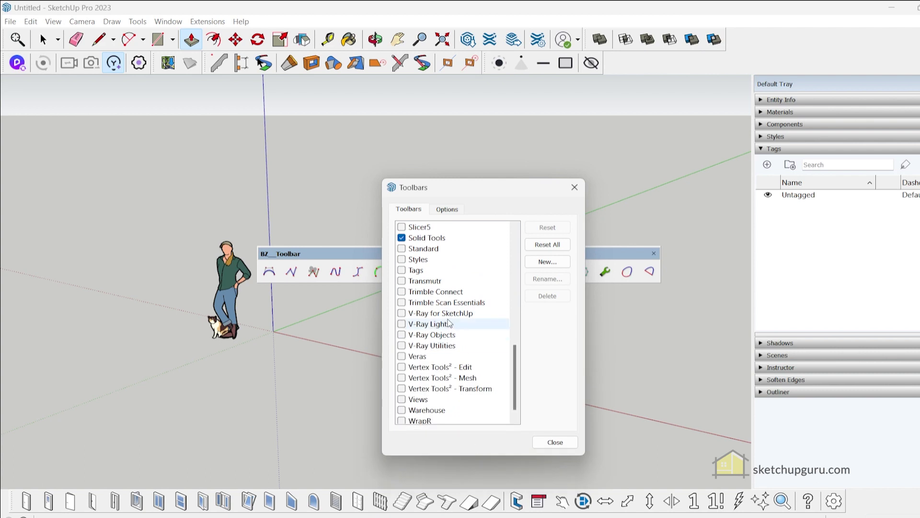
scroll(449, 321, "up", 6)
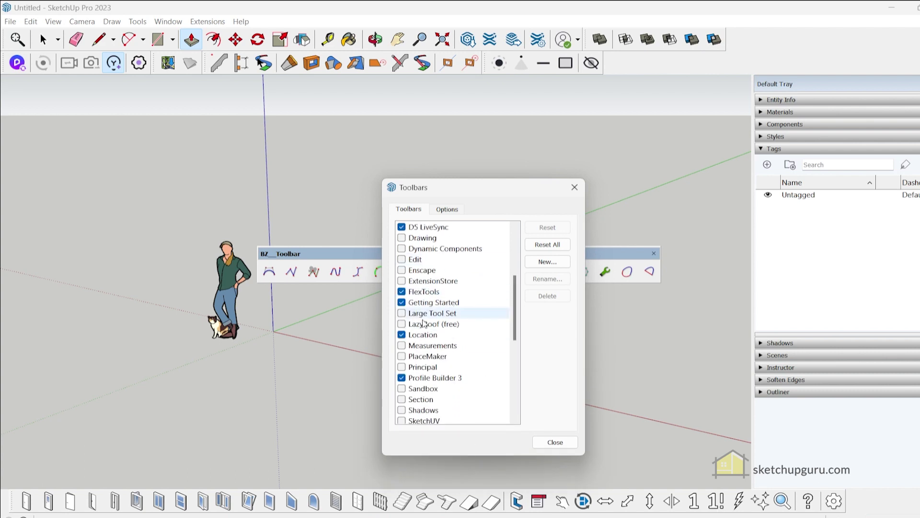
left_click(555, 442)
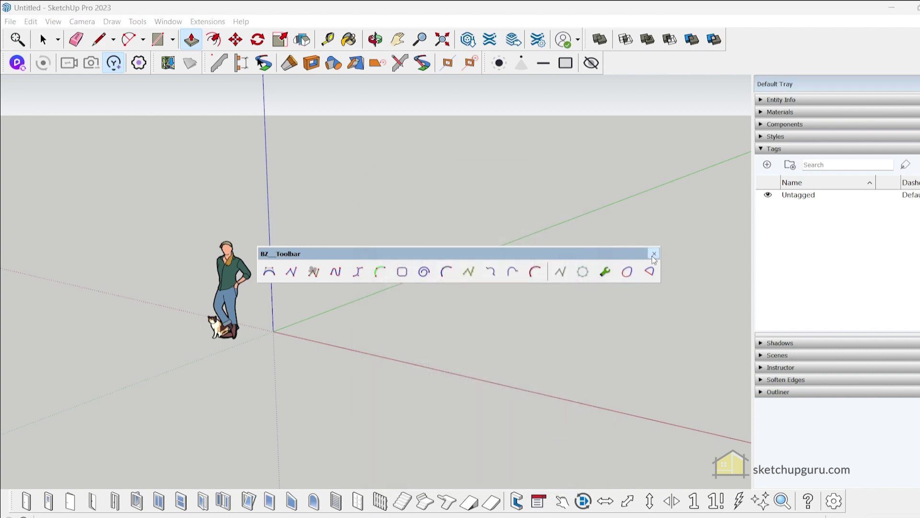
left_click(654, 253)
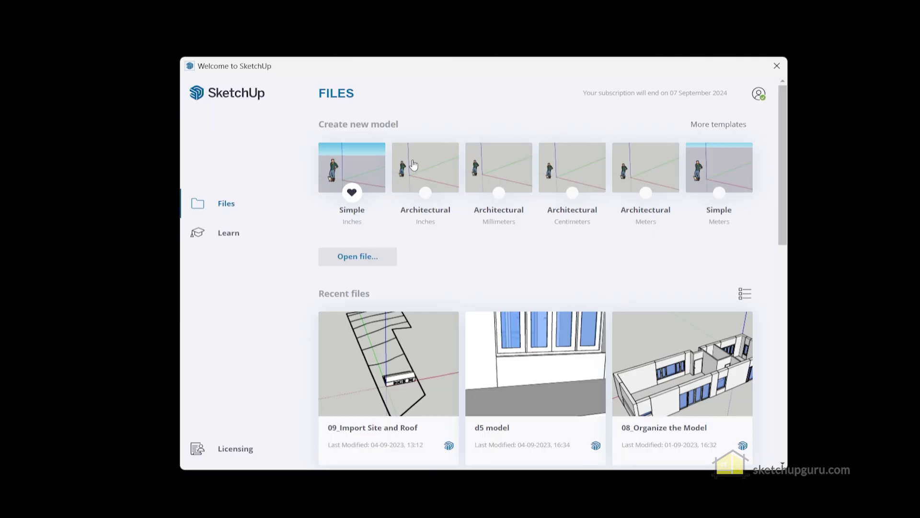
Step: Start a new model, move the JointPushPull toolbar, and tick the ExtensionStore toolbar
left_click(428, 176)
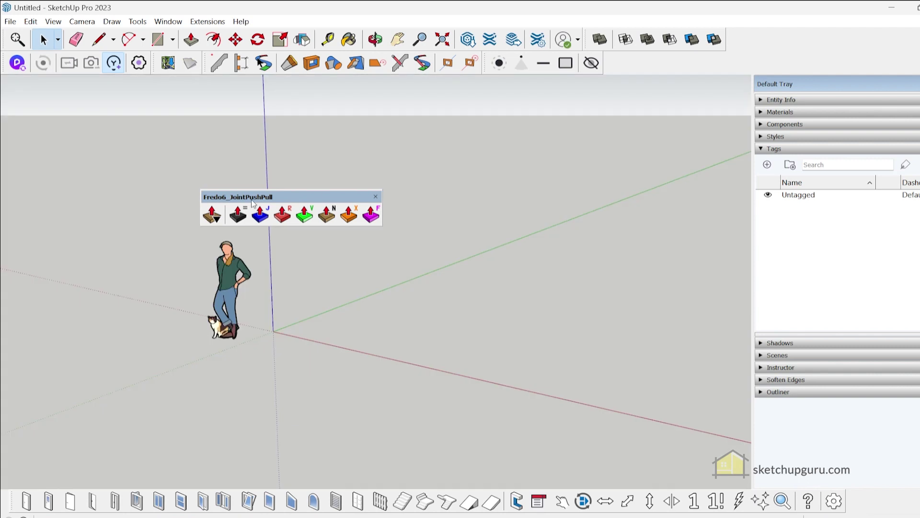
left_click_drag(252, 200, 393, 137)
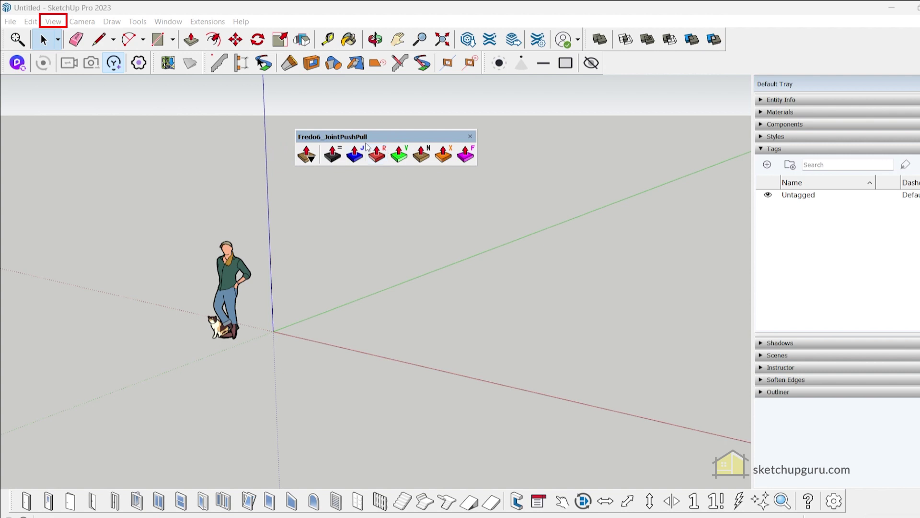
left_click(53, 21)
left_click(72, 34)
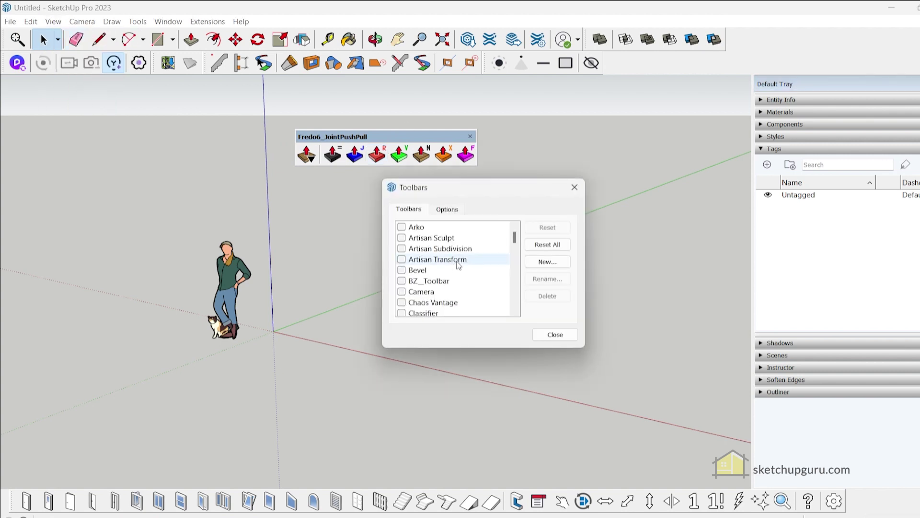
scroll(455, 287, "down", 2)
left_click(401, 281)
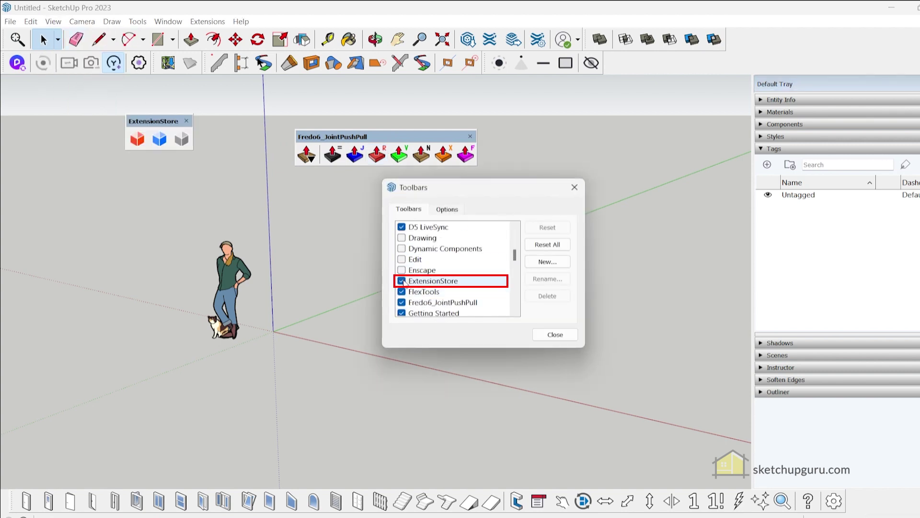
left_click(549, 337)
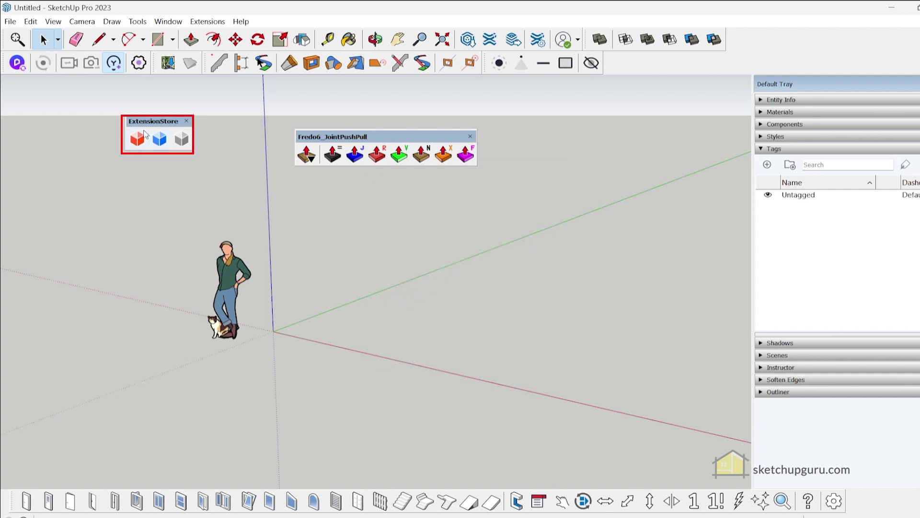
mouse_move(474, 513)
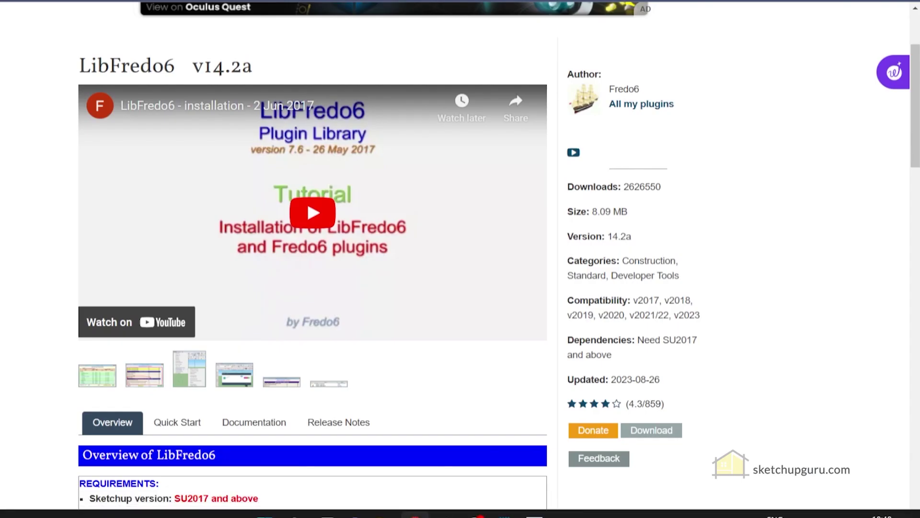
scroll(460, 259, "down", 3)
scroll(264, 215, "up", 5)
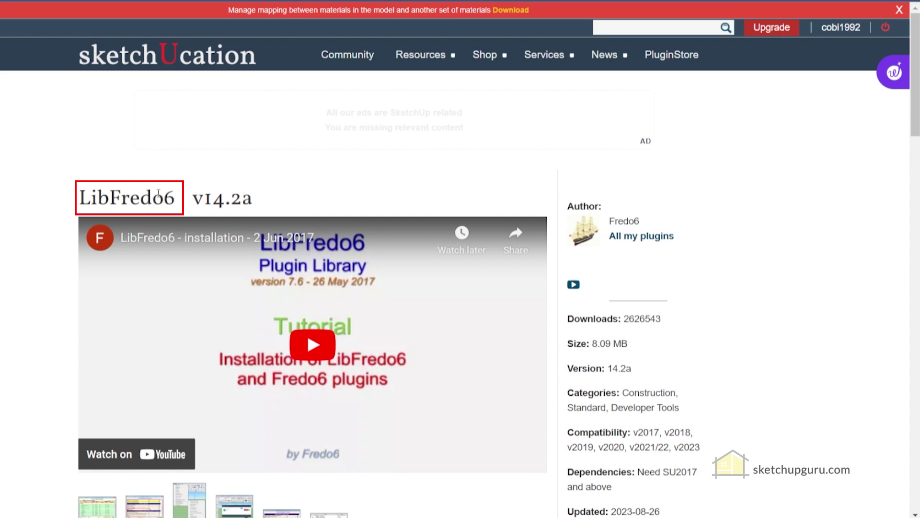
scroll(258, 245, "down", 10)
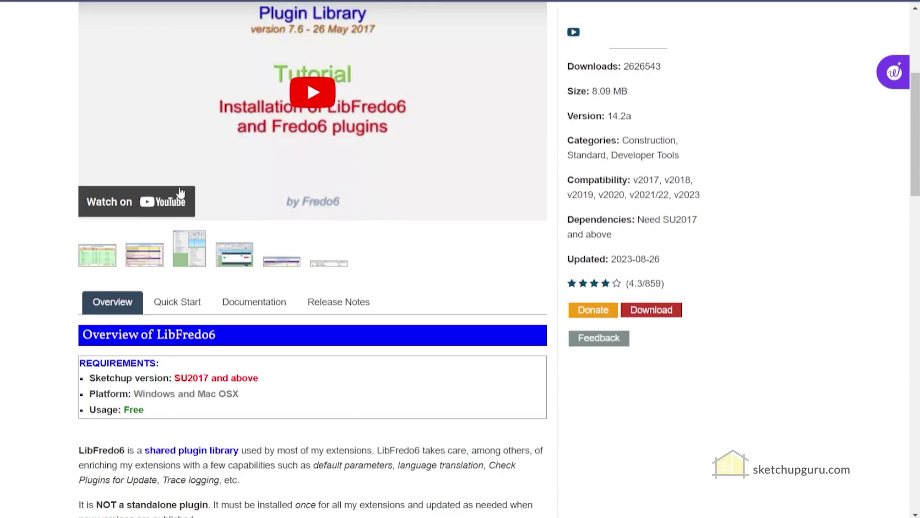
scroll(227, 202, "up", 6)
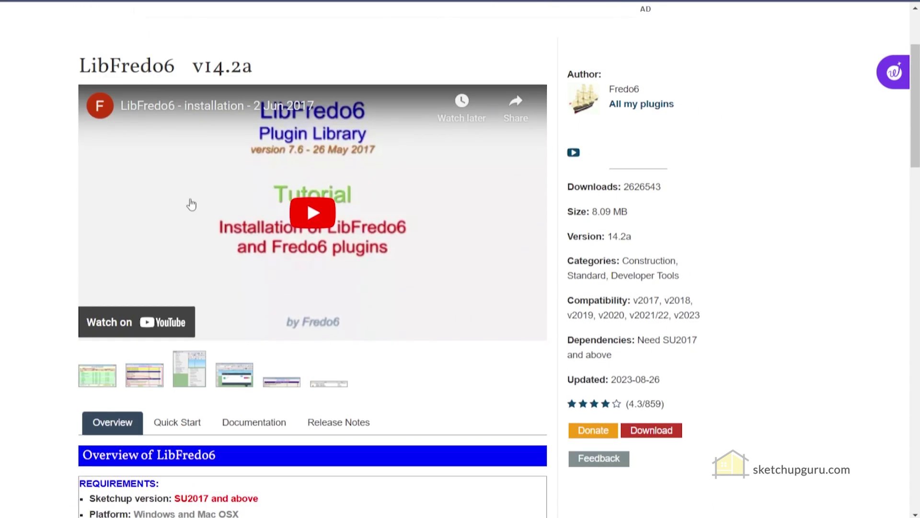
scroll(276, 247, "up", 3)
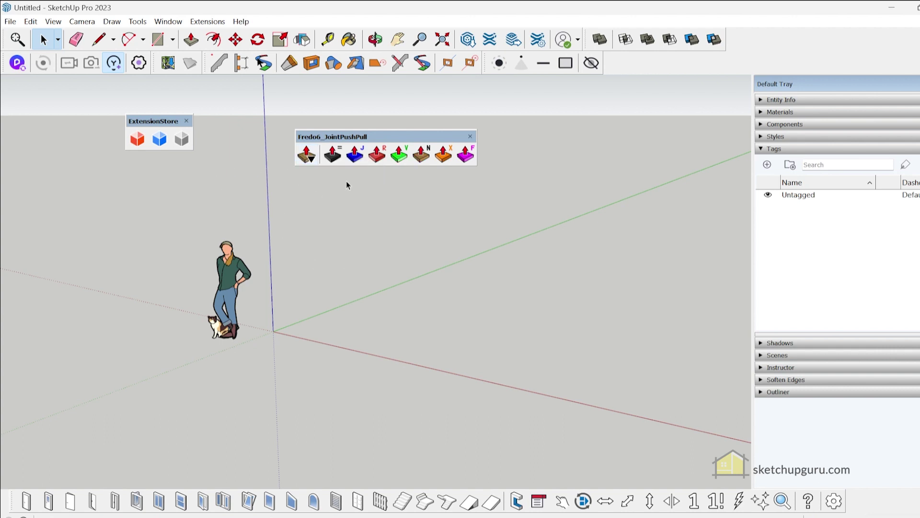
left_click(53, 21)
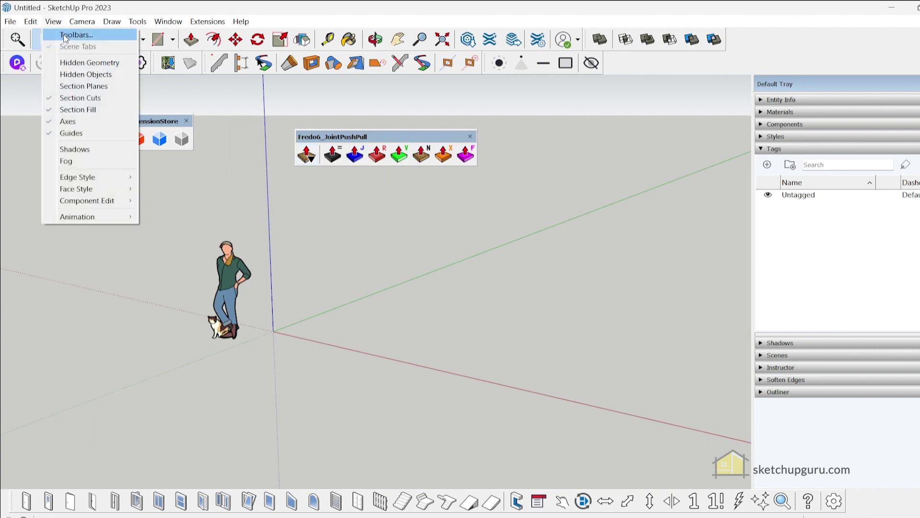
left_click(71, 33)
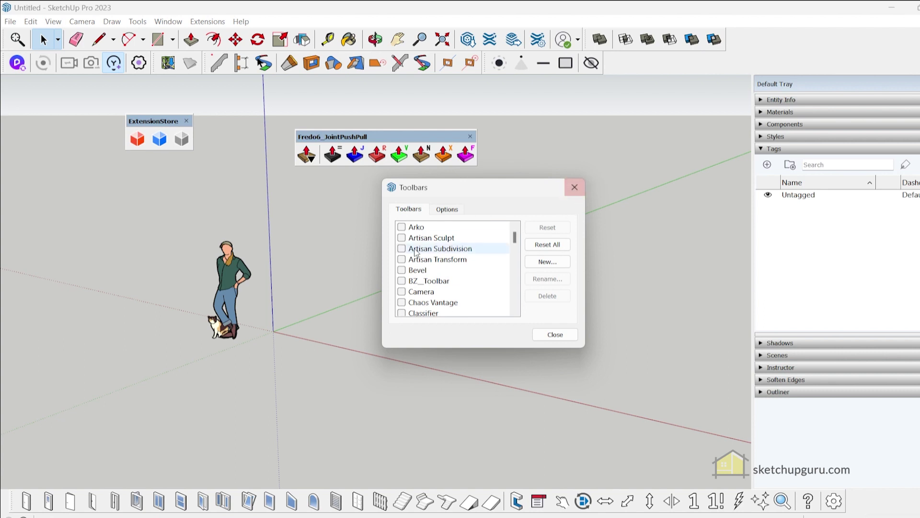
left_click(574, 187)
left_click(207, 21)
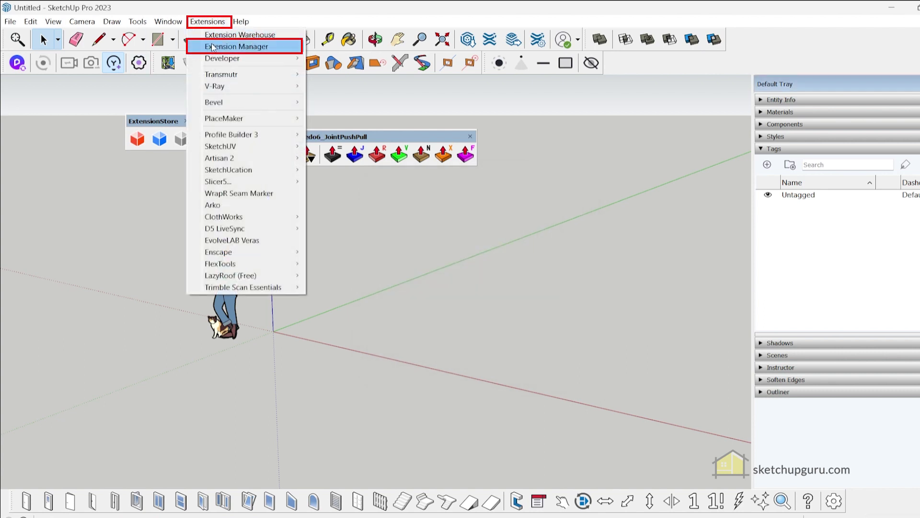
left_click(234, 44)
scroll(647, 144, "down", 5)
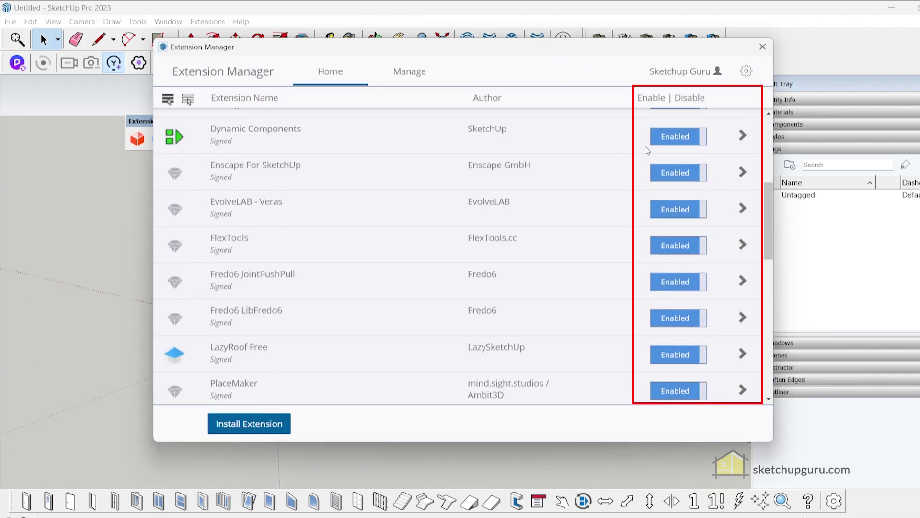
scroll(686, 217, "down", 8)
scroll(686, 217, "down", 4)
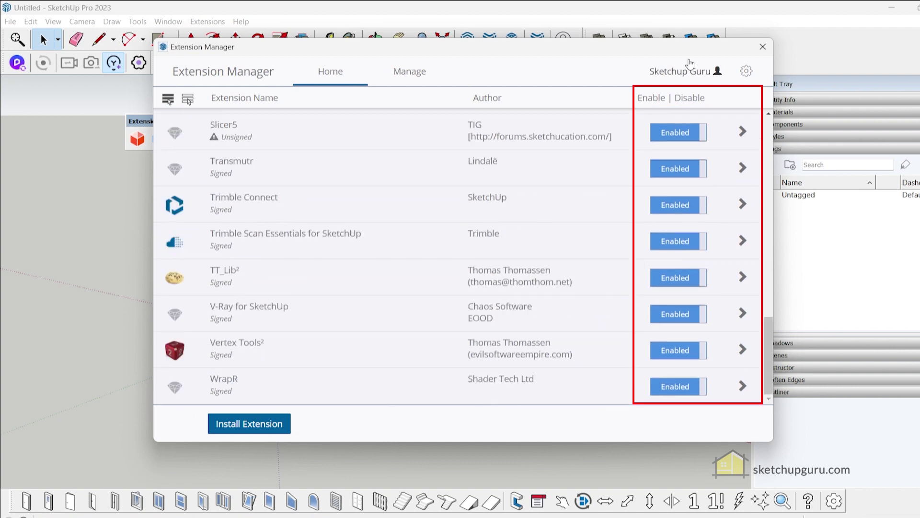
left_click(762, 46)
left_click(163, 138)
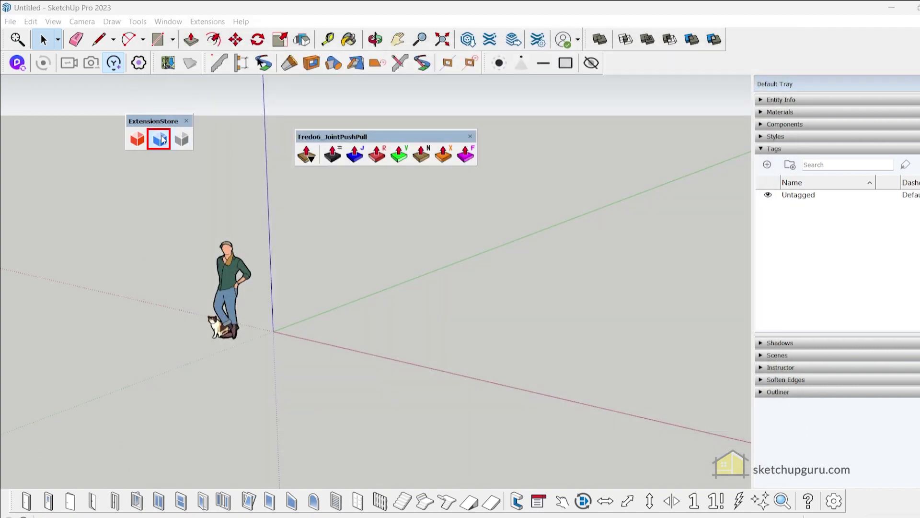
left_click(92, 116)
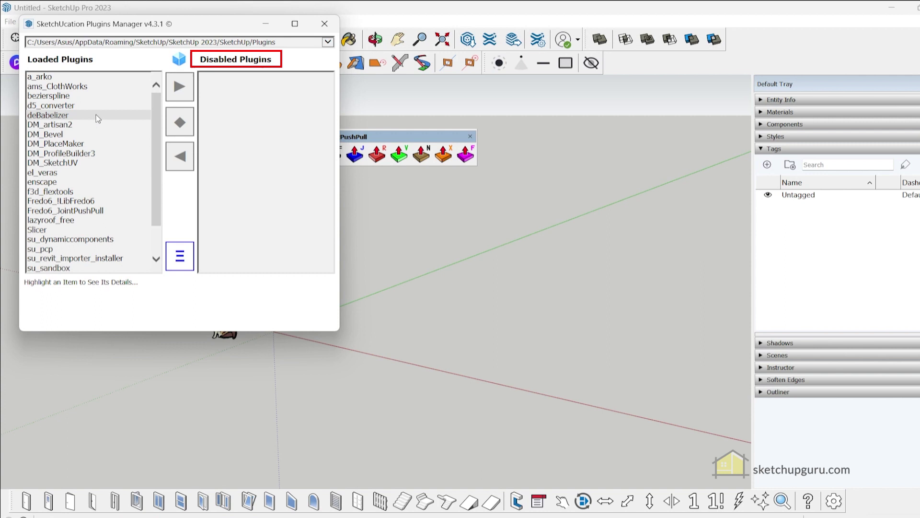
left_click(72, 105)
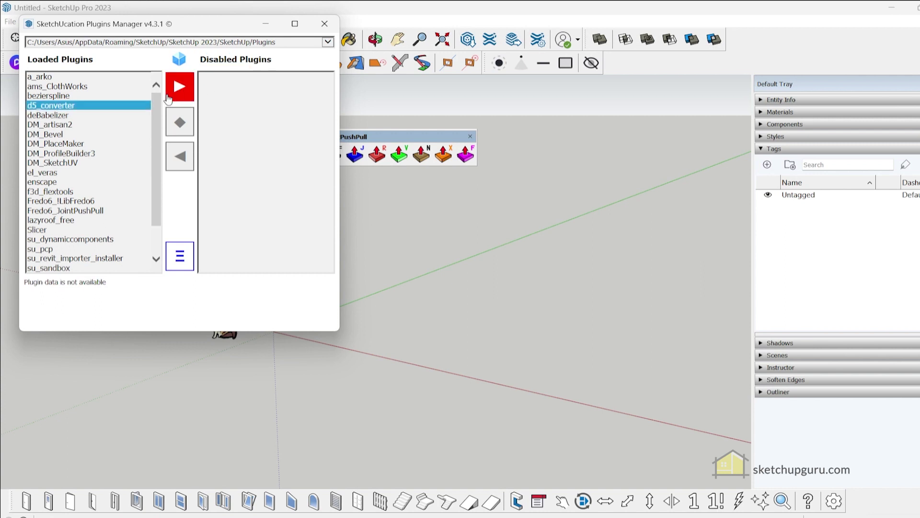
left_click(72, 116)
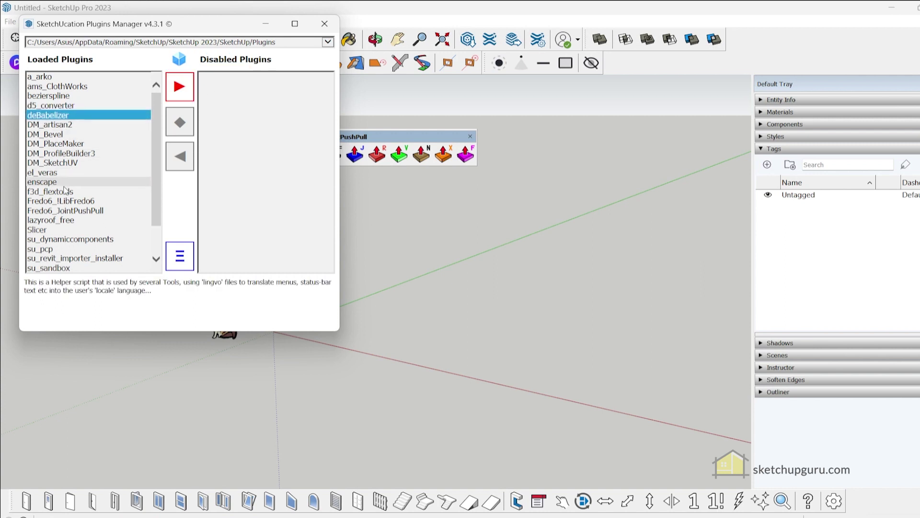
left_click(64, 229)
left_click(175, 95)
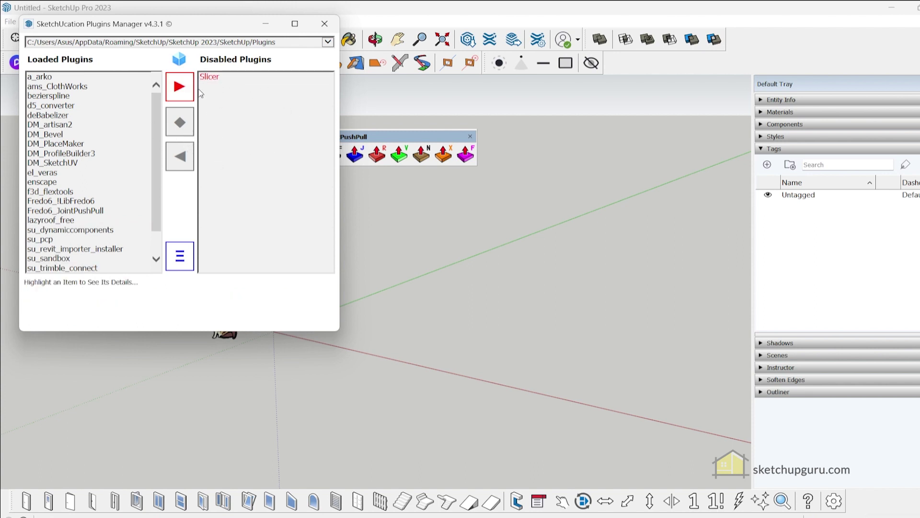
left_click(209, 78)
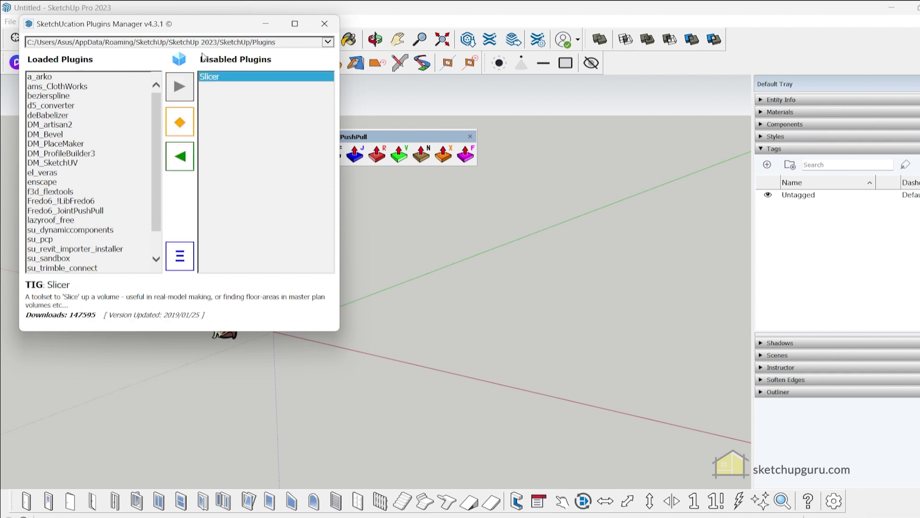
left_click(180, 156)
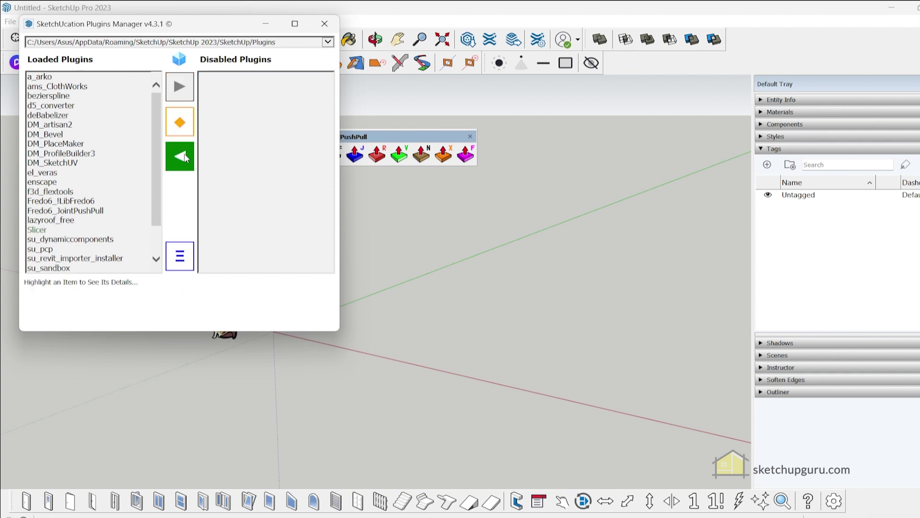
left_click(325, 24)
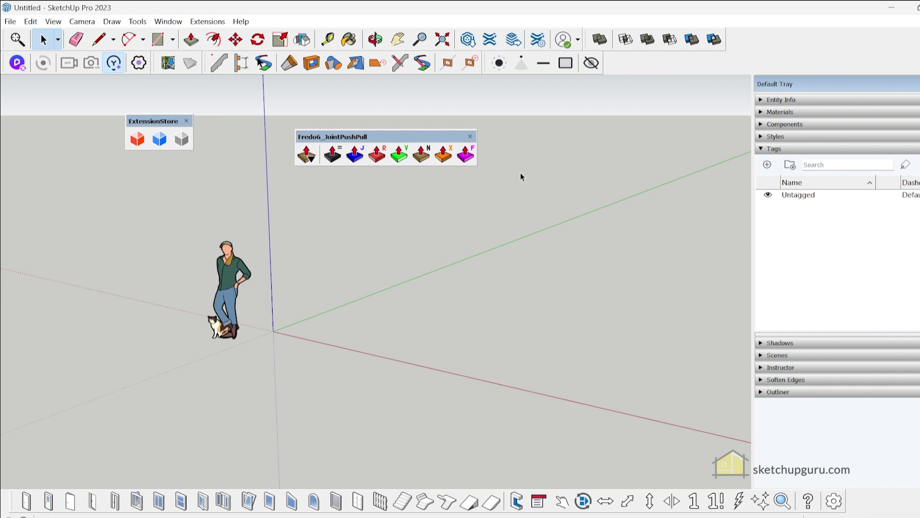